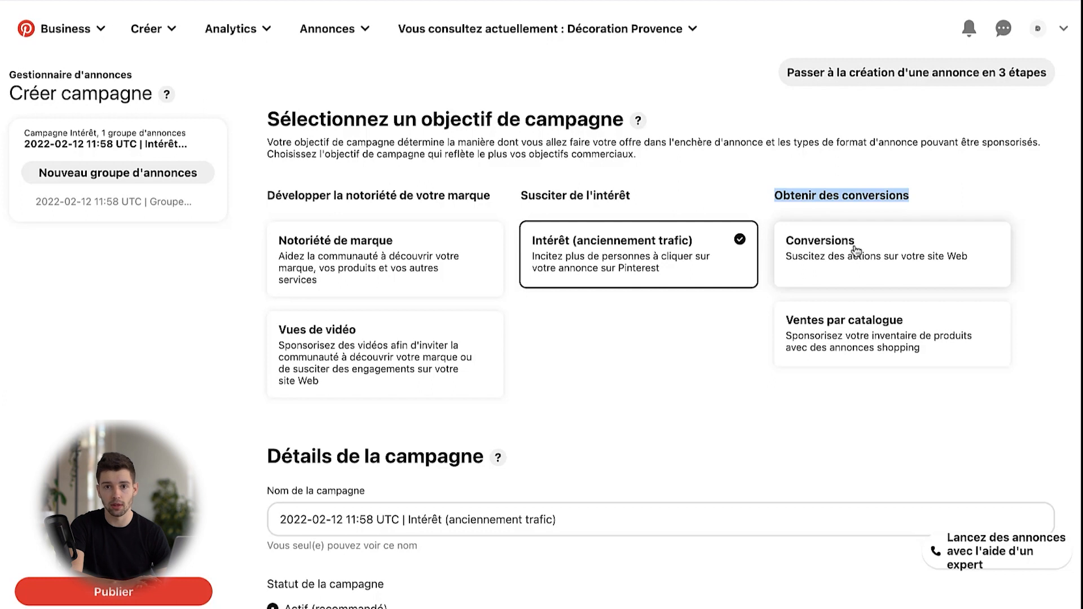
# Try to choose the Conversions campaign objective and dismiss the resulting notice by going for an interest campaign.
pyautogui.click(860, 258)
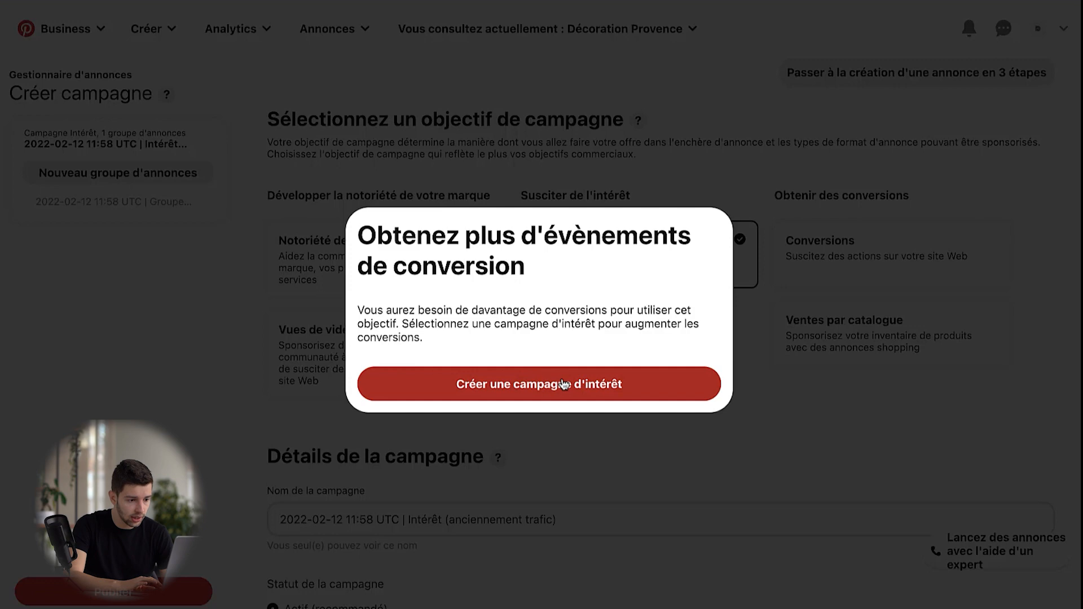
pyautogui.click(608, 418)
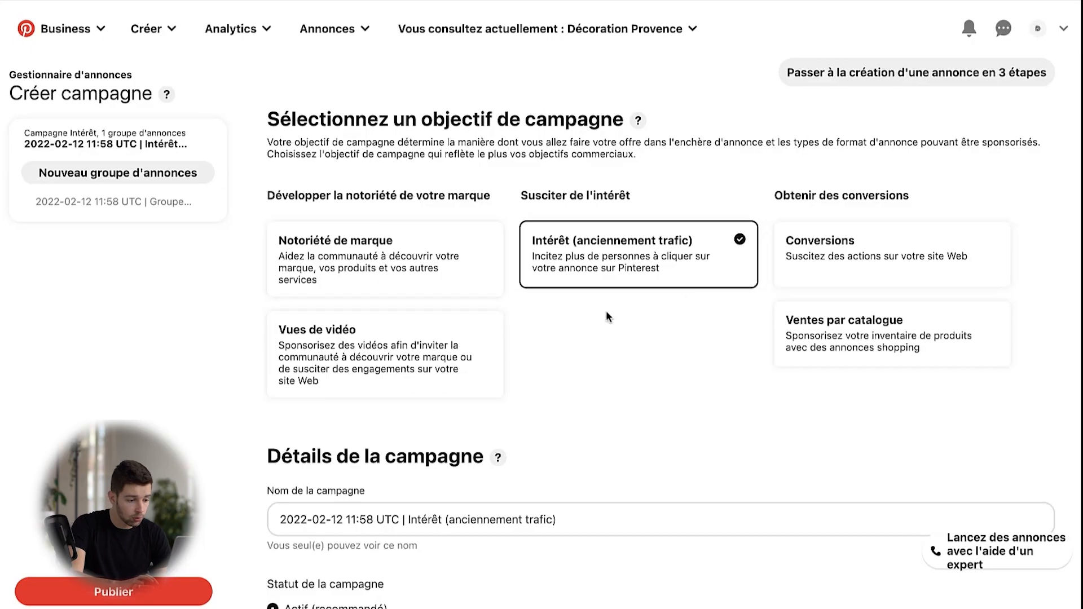
# Replace the date and time prefix in the campaign name with "Campagne d'acquisition", correcting the spelling.
pyautogui.scroll(-2, 606, 313)
pyautogui.scroll(-2, 606, 313)
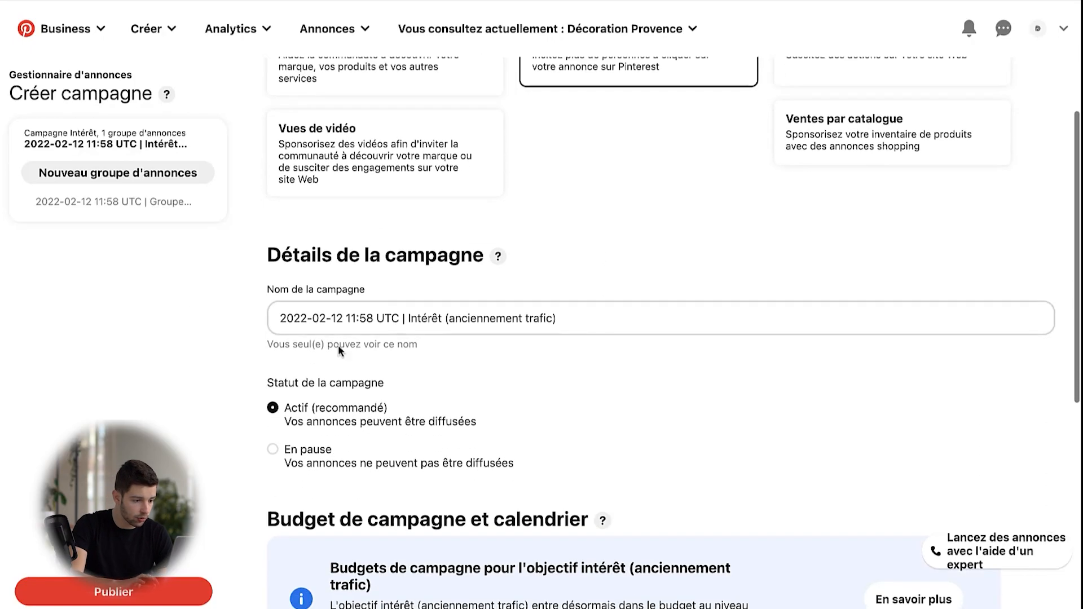
pyautogui.moveTo(397, 317); pyautogui.dragTo(256, 329)
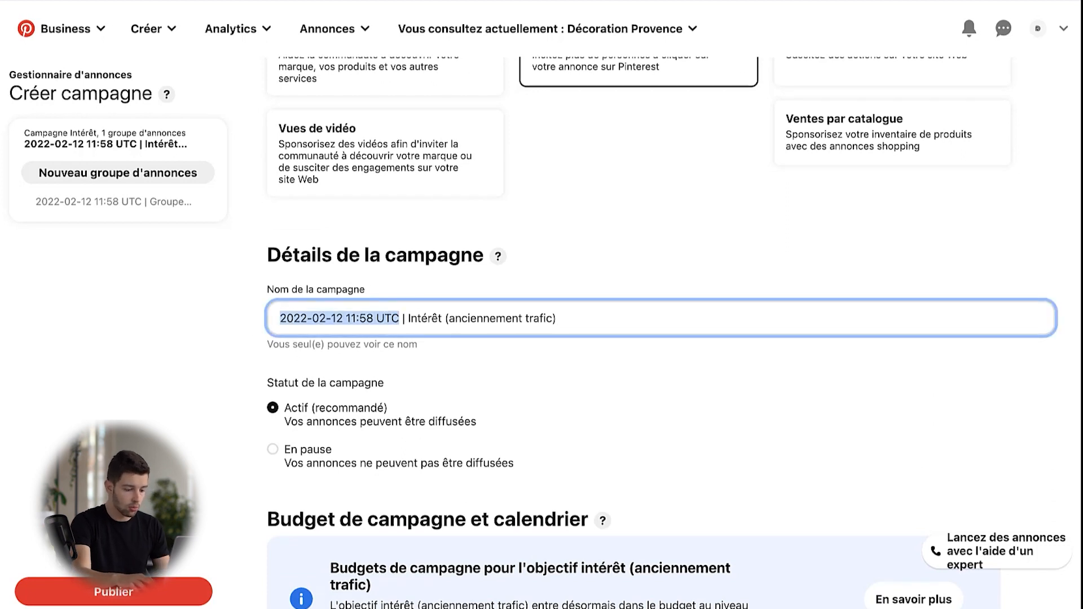
pyautogui.press('BackSpace')
pyautogui.write('Camapgne')
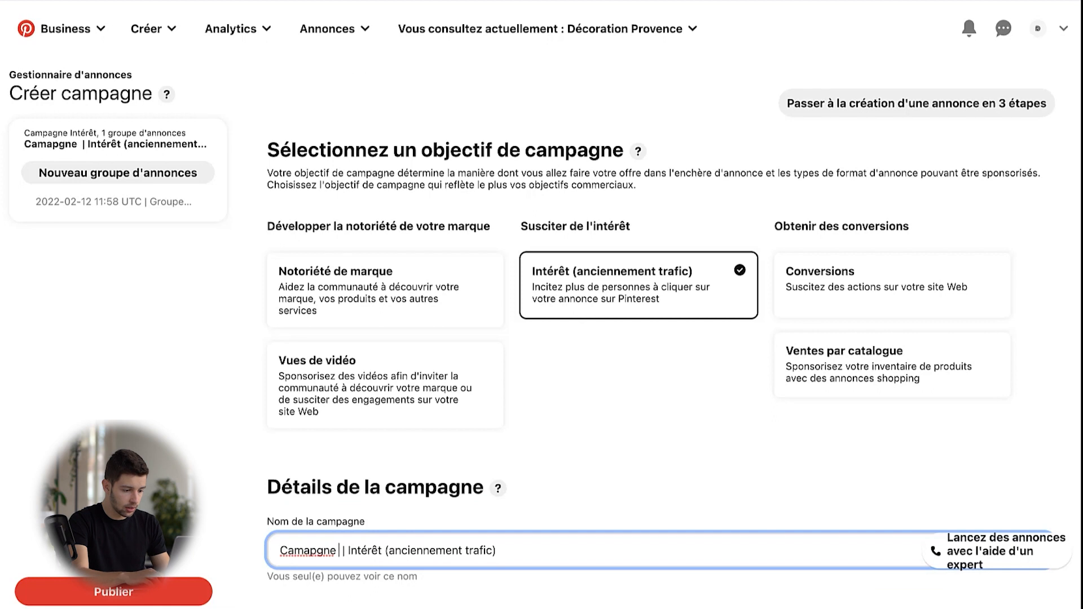
pyautogui.press('BackSpace')
pyautogui.press('BackSpace')
pyautogui.press('BackSpace')
pyautogui.press('BackSpace')
pyautogui.write('agne d')
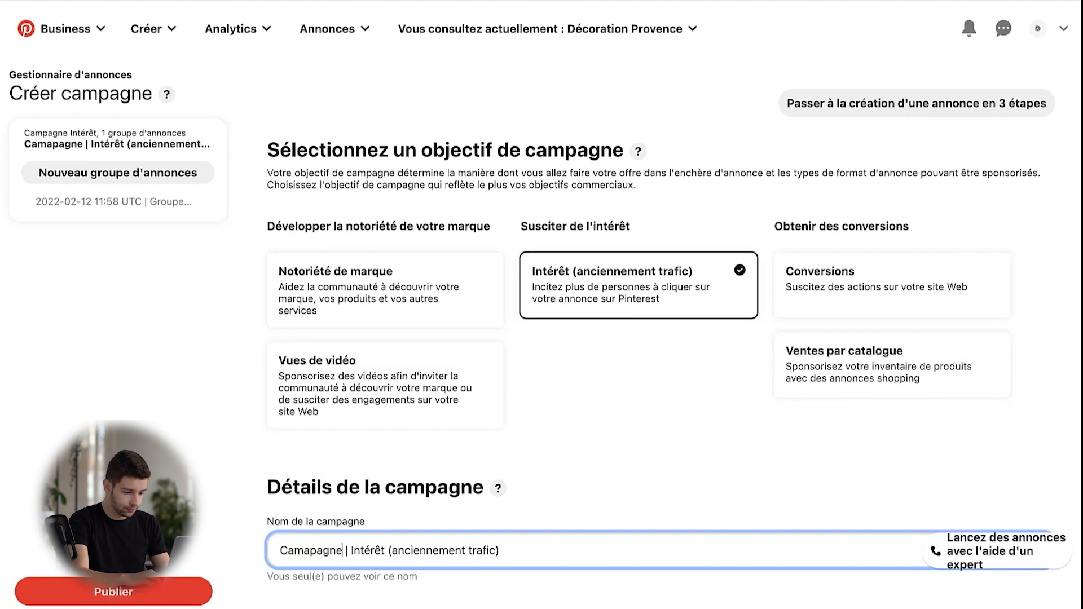
pyautogui.write("'acquisiti")
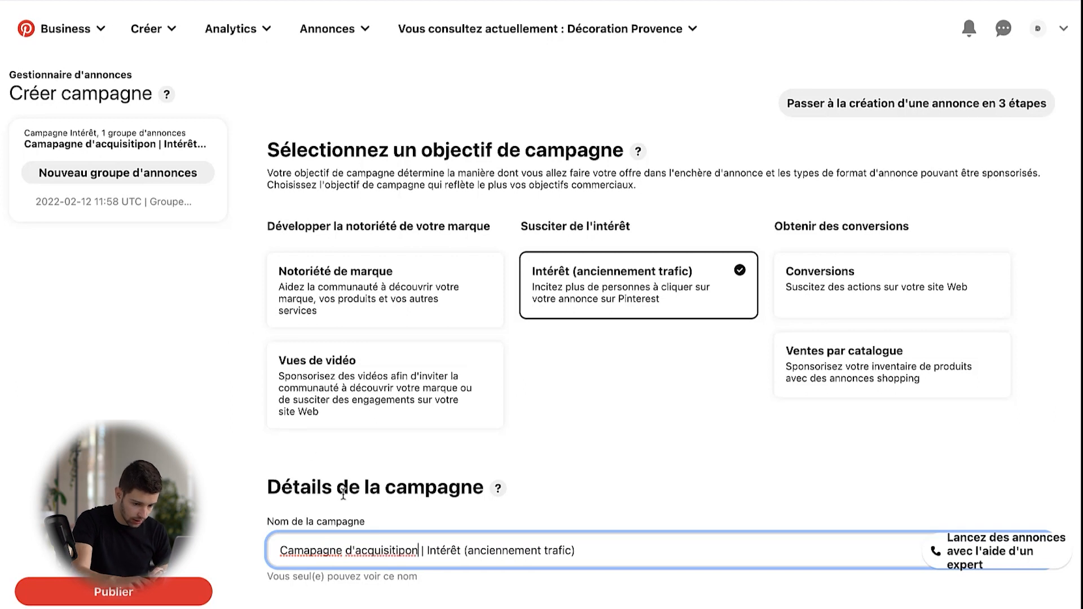
pyautogui.write('on')
pyautogui.press('super+Left')
pyautogui.press('Right')
pyautogui.press('Right')
pyautogui.press('Right')
pyautogui.press('Right')
pyautogui.press('BackSpace')
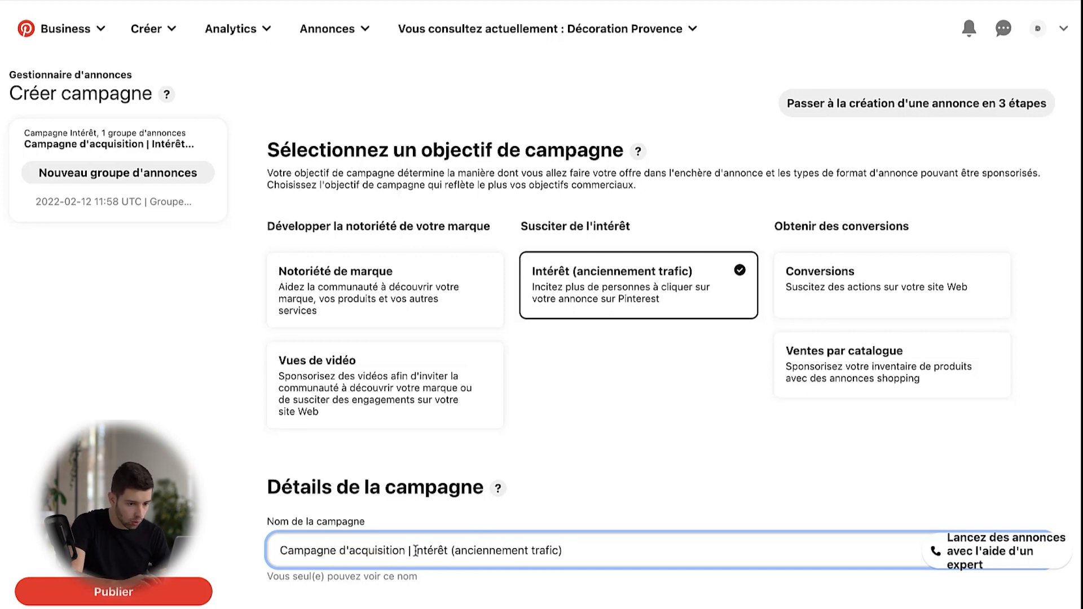
# Switch the campaign objective to Notoriété de marque and back to Intérêt (anciennement trafic).
pyautogui.click(427, 280)
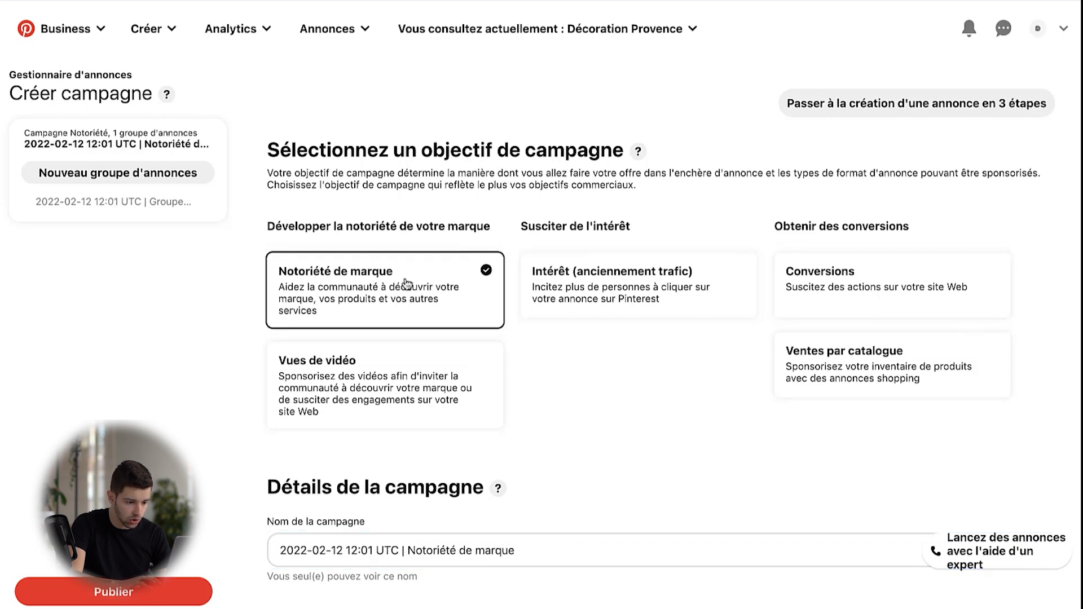
pyautogui.click(579, 287)
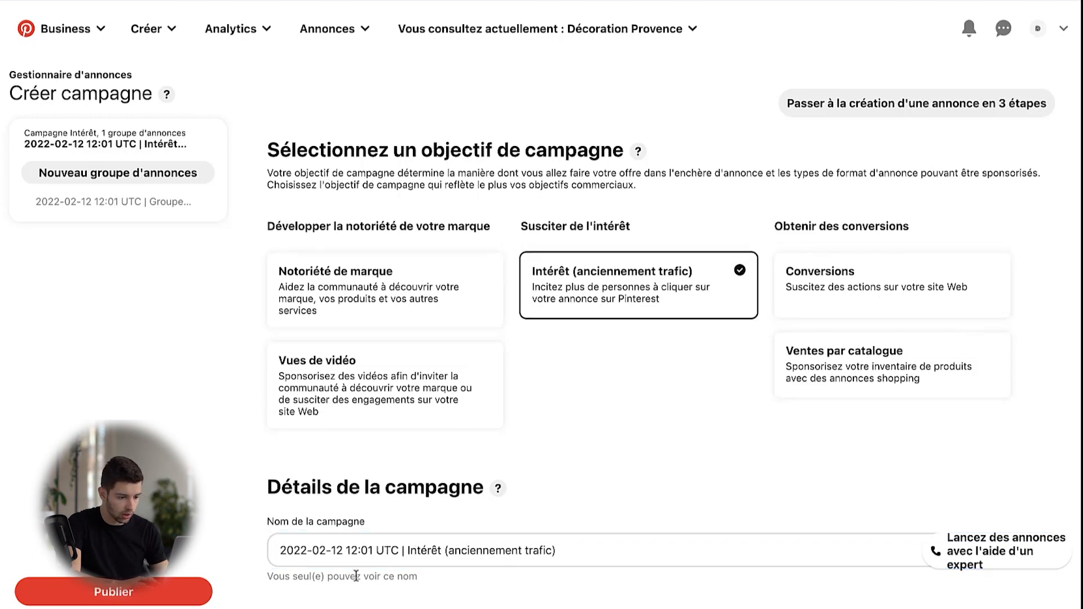
# Name the campaign "Campagne d'acquisition | Intérêt (anciennement trafic)" by replacing its date and time prefix.
pyautogui.moveTo(399, 550); pyautogui.dragTo(208, 543)
pyautogui.write("Campagne d'")
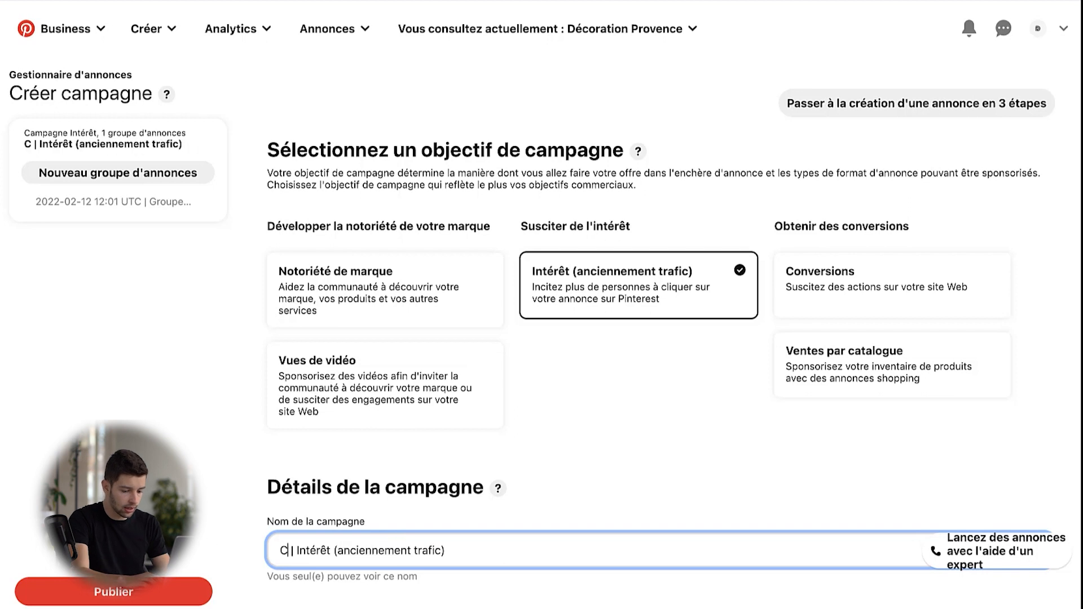
pyautogui.write('acquisition')
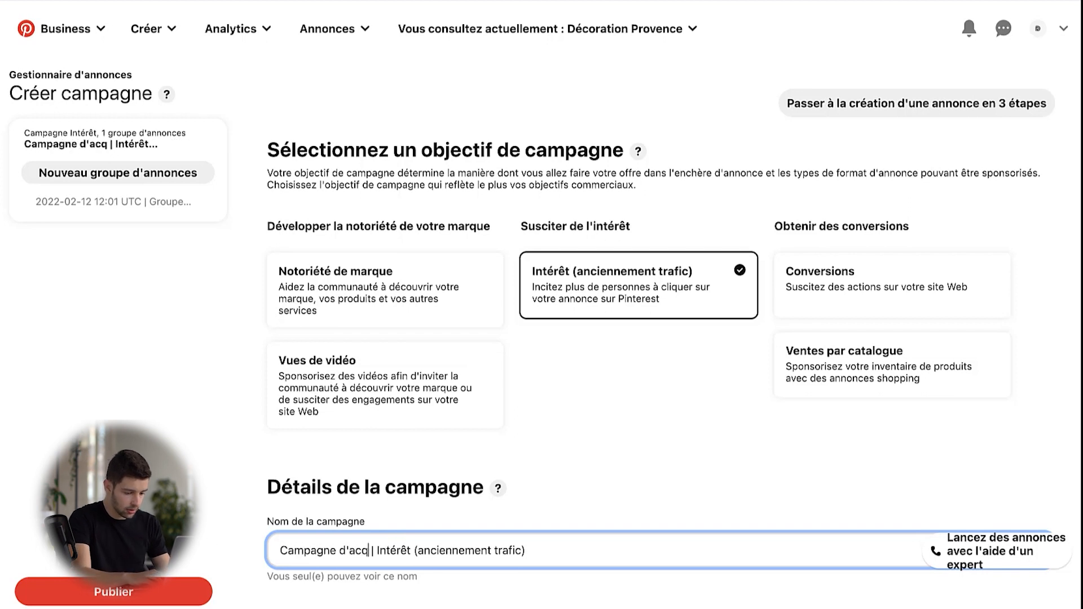
pyautogui.click(374, 575)
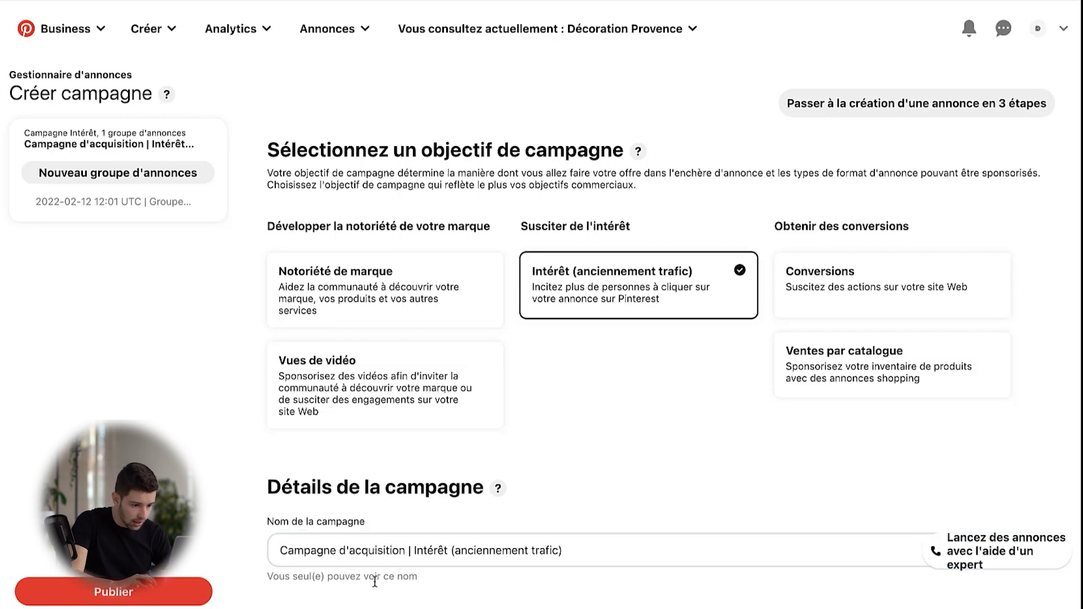
# Set the campaign's daily budget cap to 10,00 EUR.
pyautogui.scroll(-2, 560, 489)
pyautogui.scroll(-5, 590, 381)
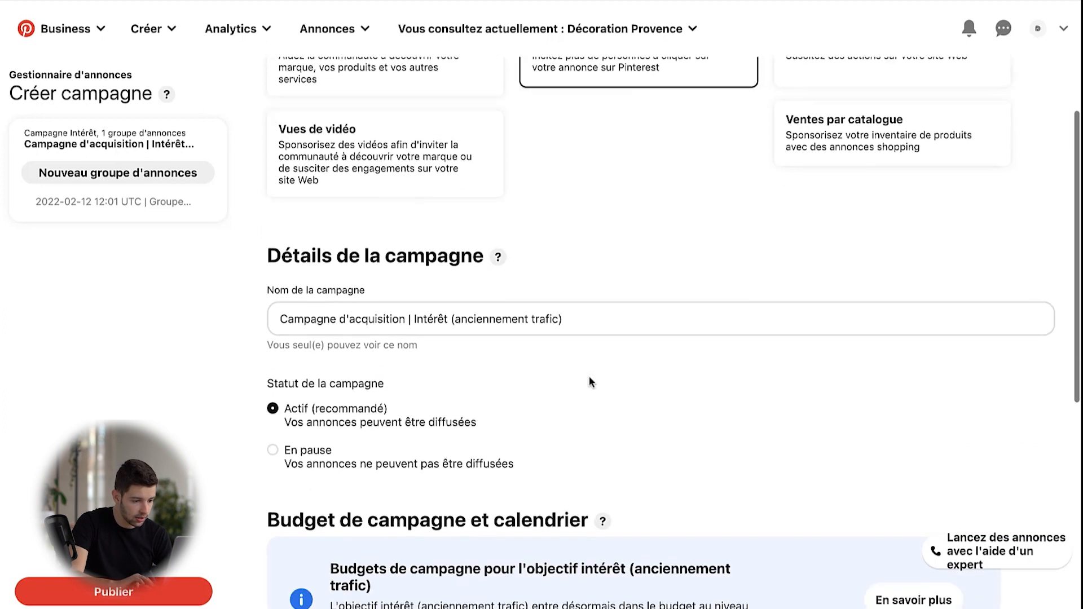
pyautogui.scroll(-5, 366, 373)
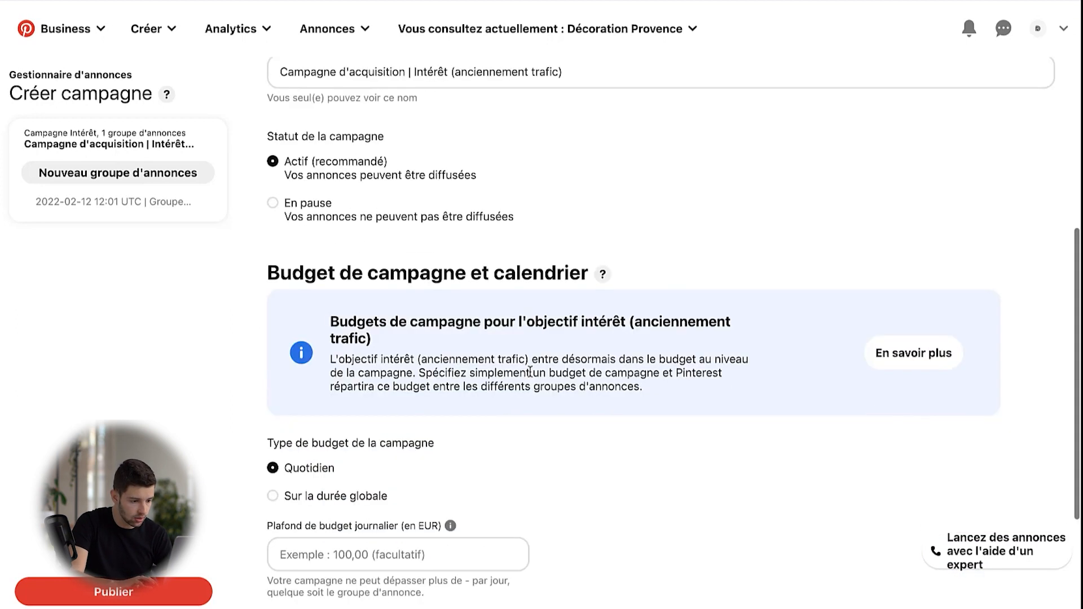
pyautogui.scroll(-1, 438, 239)
pyautogui.scroll(-1, 441, 245)
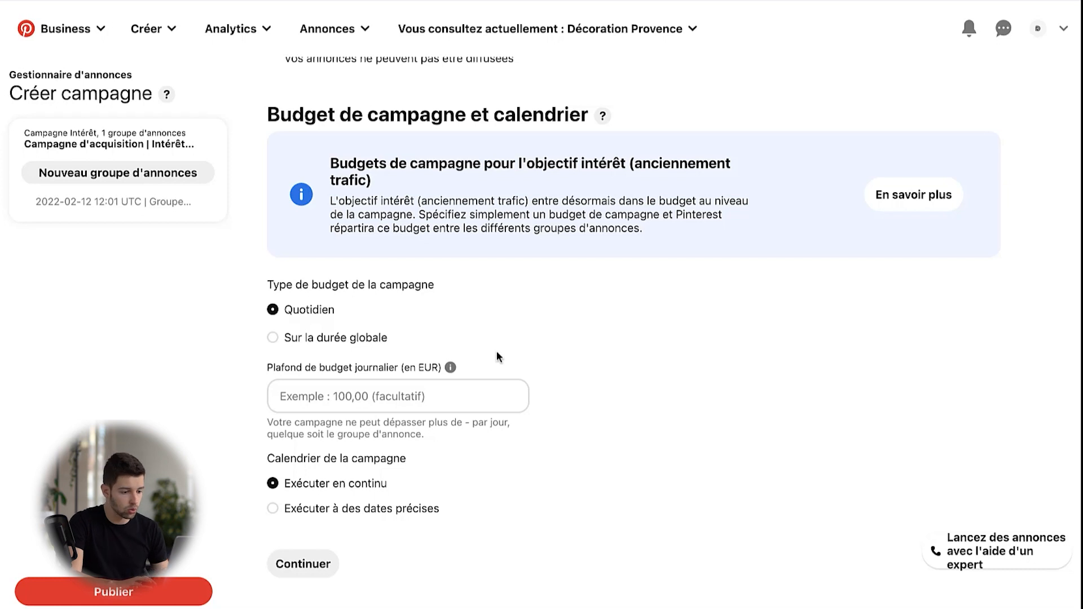
pyautogui.click(357, 395)
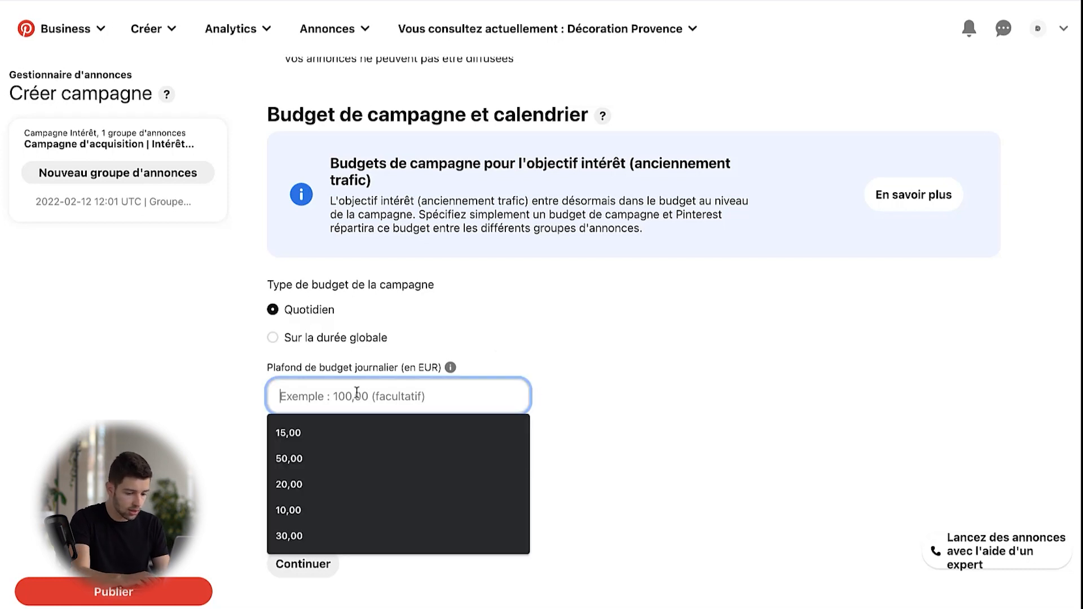
pyautogui.write('10')
pyautogui.click(651, 387)
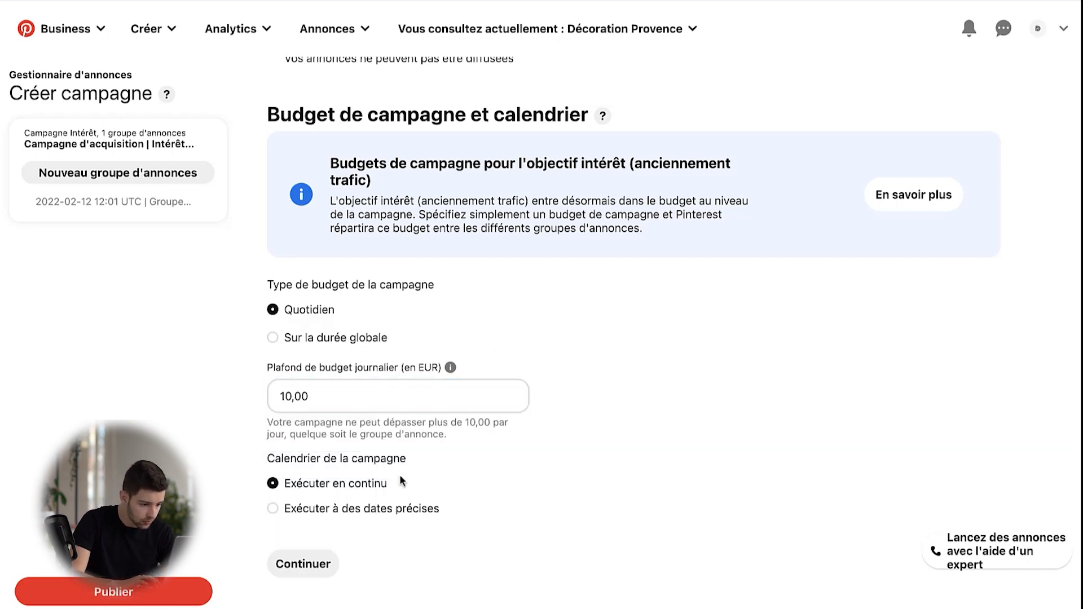
# Try the specific-dates campaign schedule and return to Exécuter en continu.
pyautogui.scroll(-2, 325, 490)
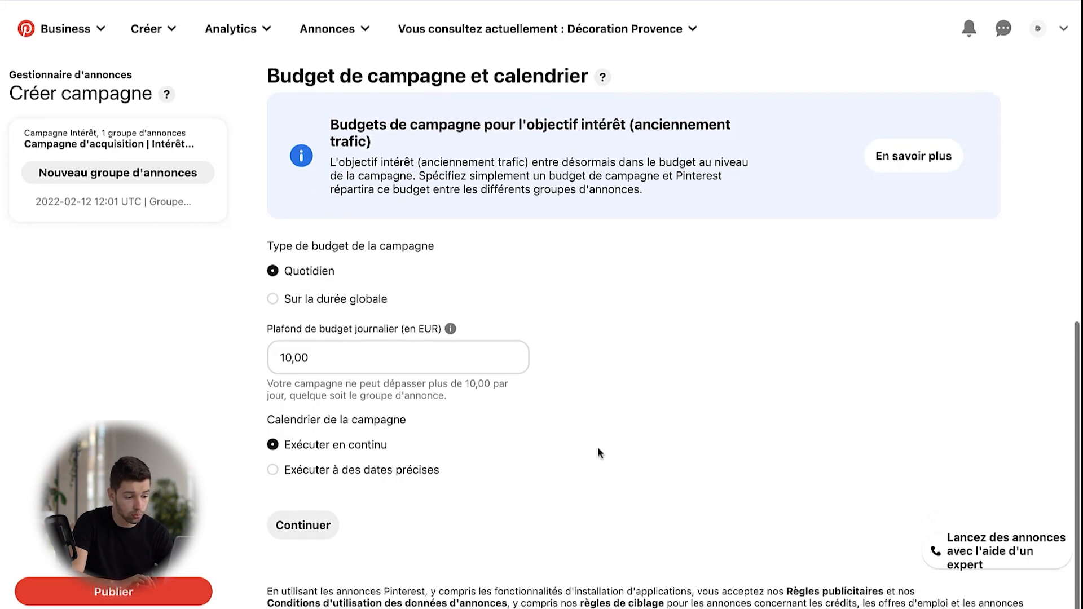
pyautogui.click(381, 461)
pyautogui.click(304, 432)
# Open the campaign's existing ad group to edit its details.
pyautogui.scroll(3, 495, 281)
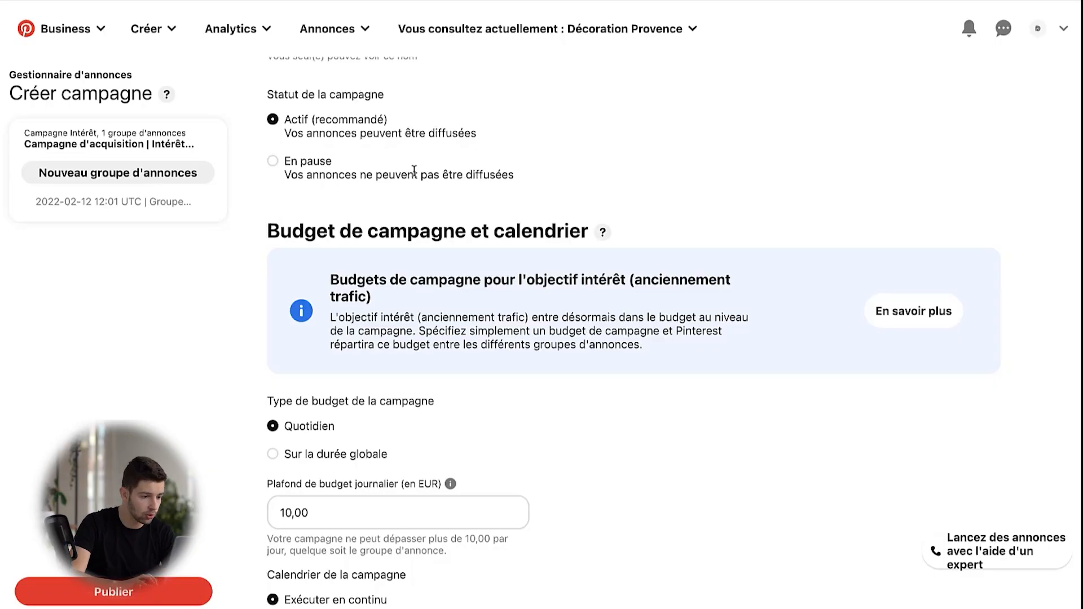
pyautogui.scroll(3, 414, 170)
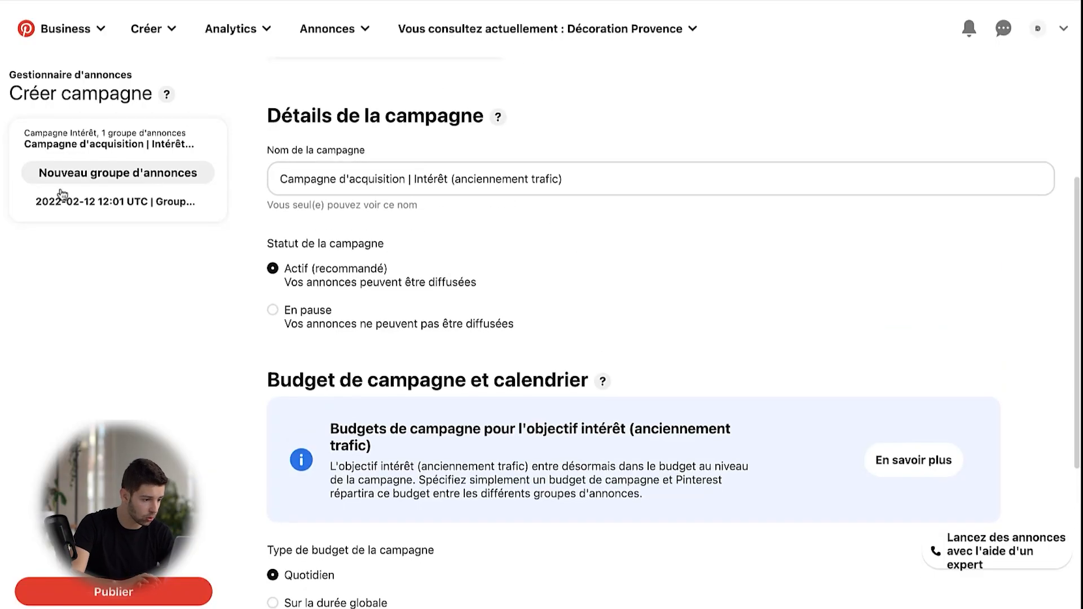
pyautogui.click(74, 202)
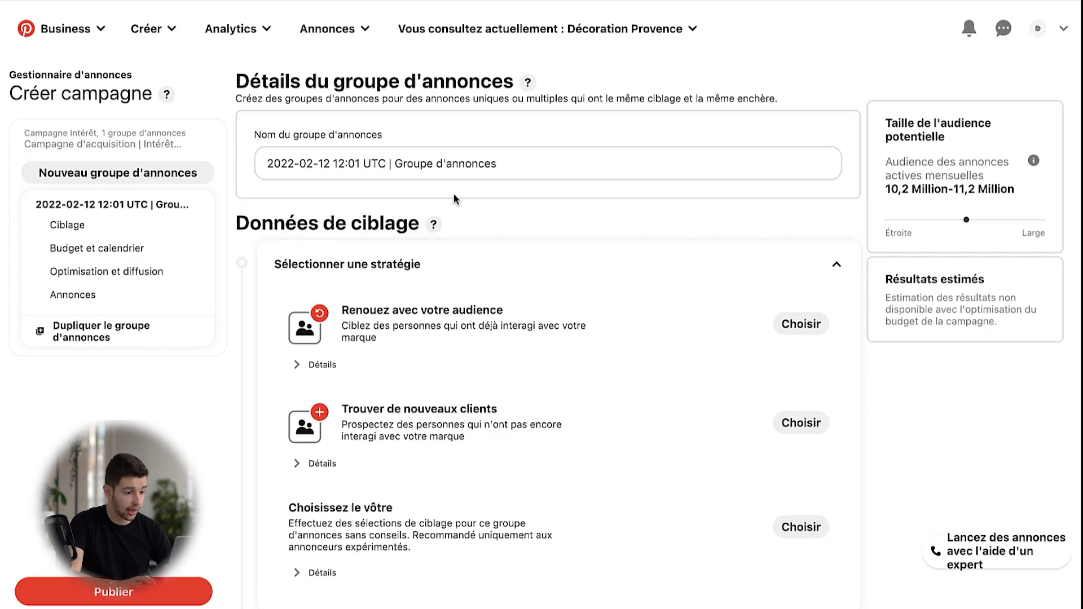
pyautogui.click(387, 168)
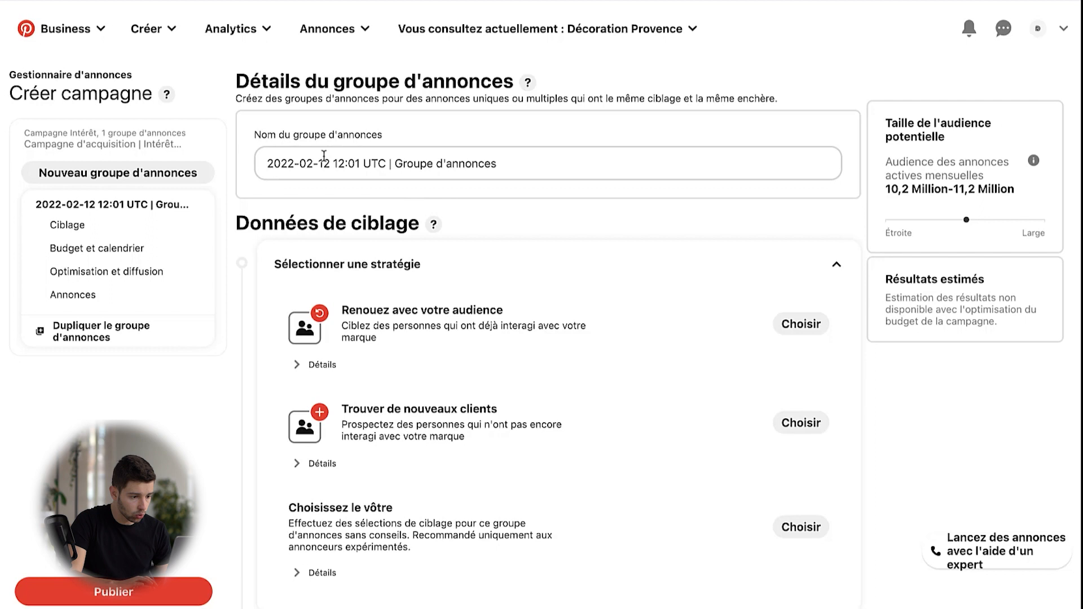
# Choose Trouver de nouveaux clients as the ad group's targeting strategy.
pyautogui.scroll(-3, 303, 168)
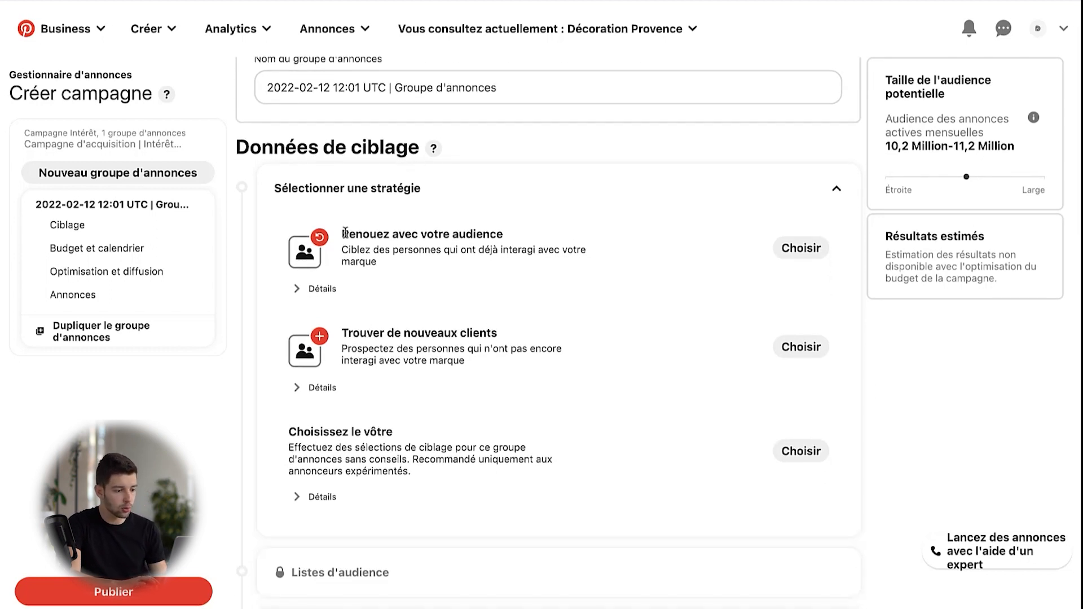
pyautogui.moveTo(344, 233); pyautogui.dragTo(505, 236)
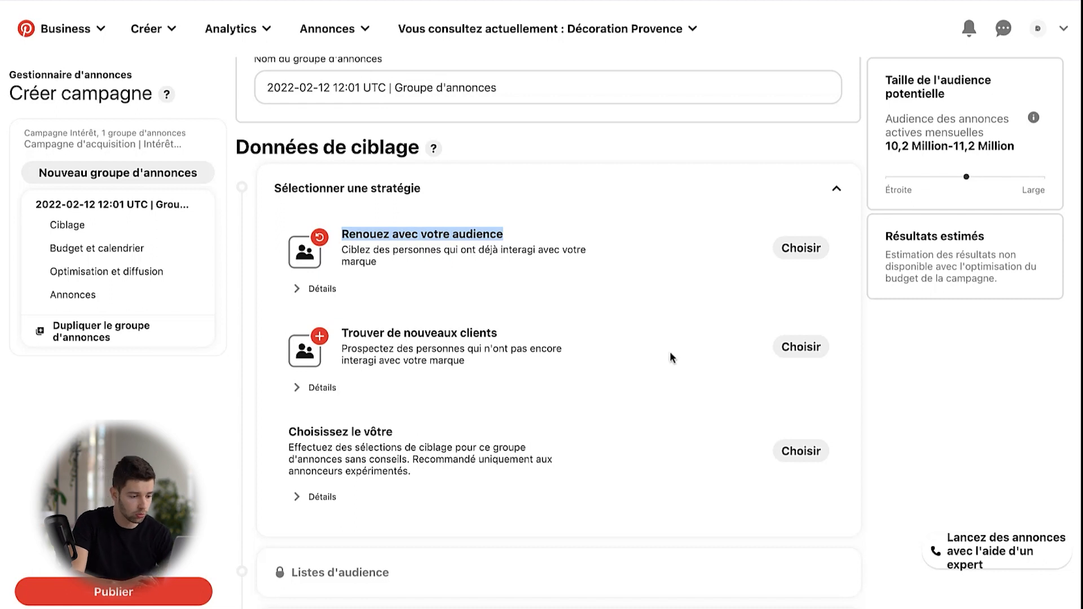
pyautogui.click(801, 347)
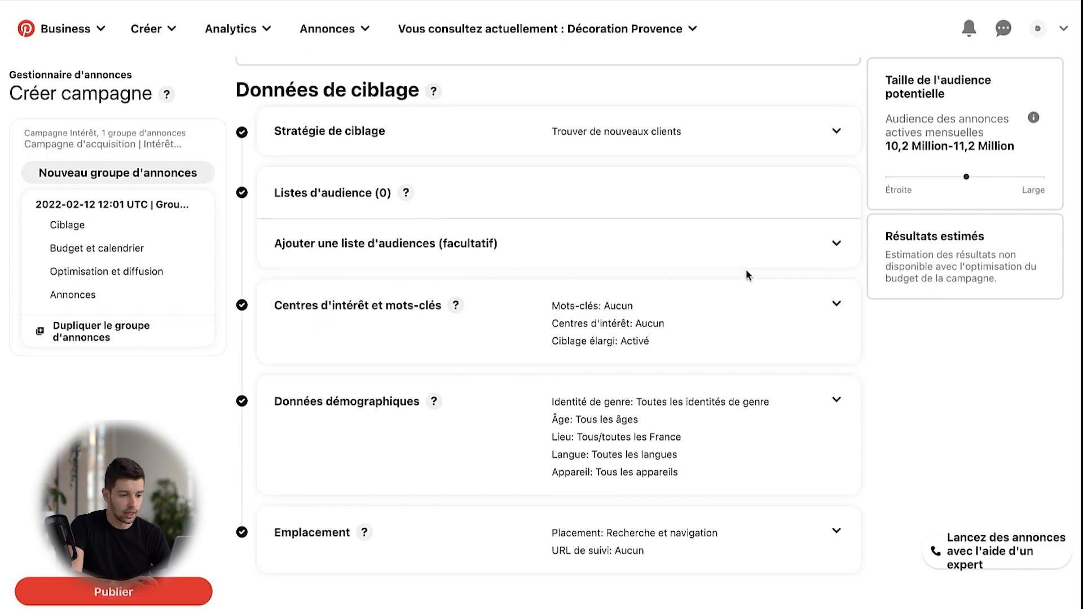
# Add the Beauté interest to the ad group's interest and keyword targeting.
pyautogui.click(727, 321)
pyautogui.scroll(-5, 725, 313)
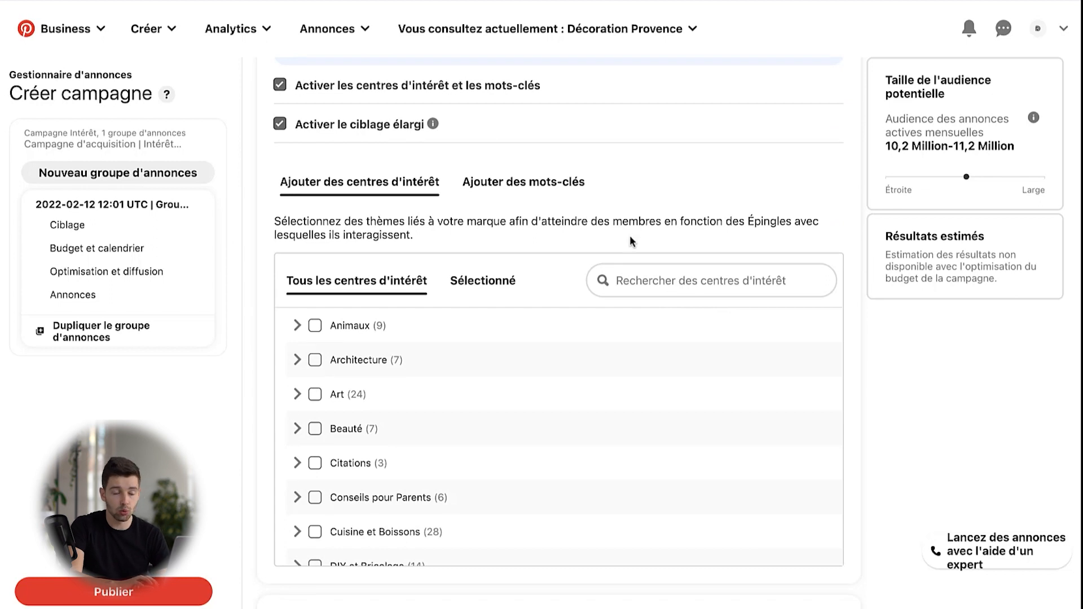
pyautogui.scroll(-1, 630, 237)
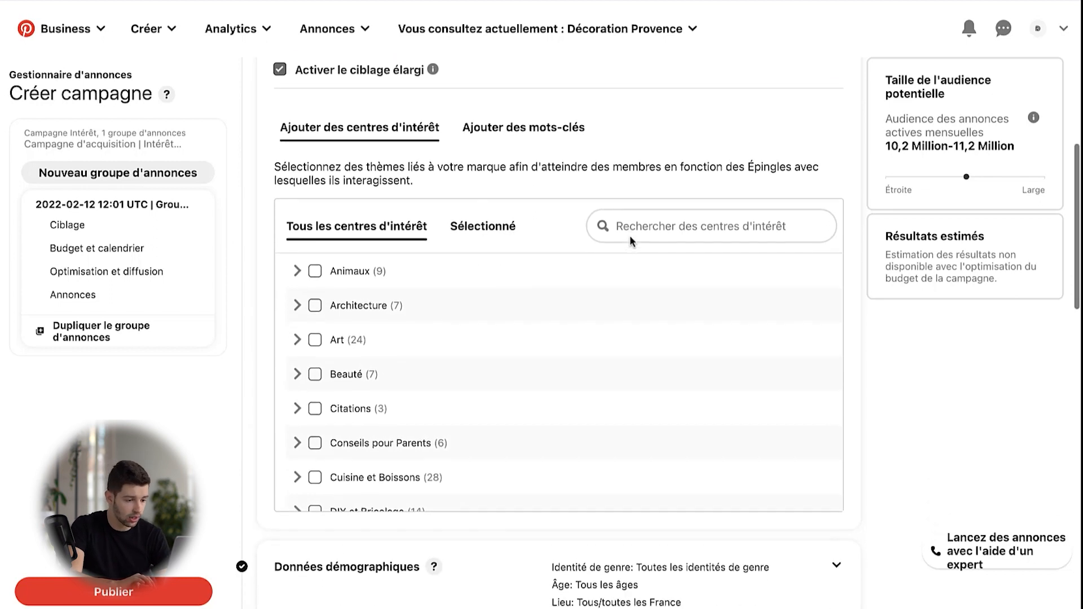
pyautogui.click(316, 373)
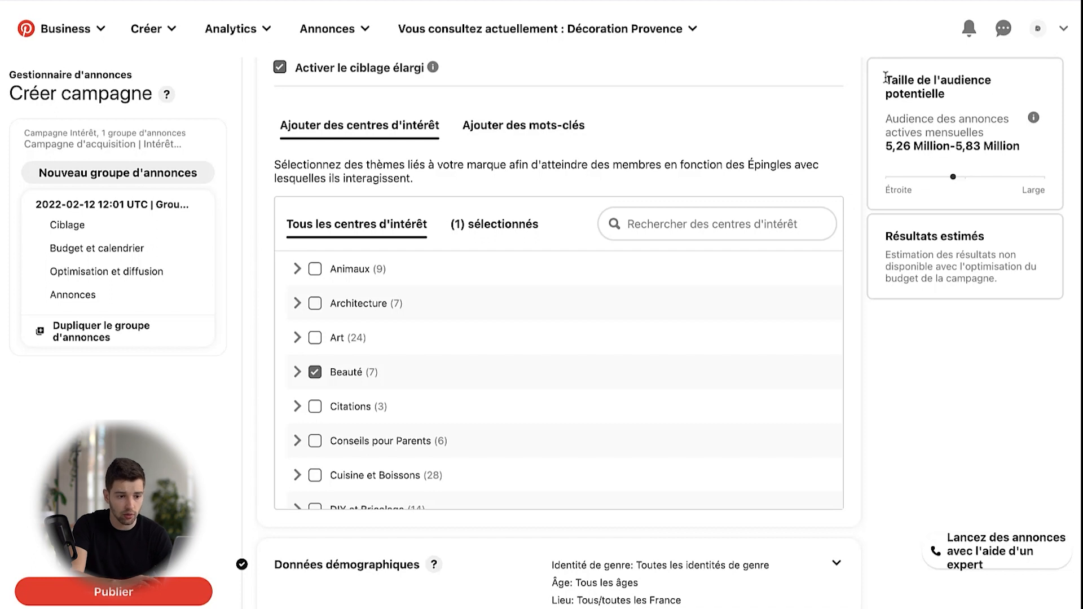
pyautogui.moveTo(886, 78); pyautogui.dragTo(925, 97)
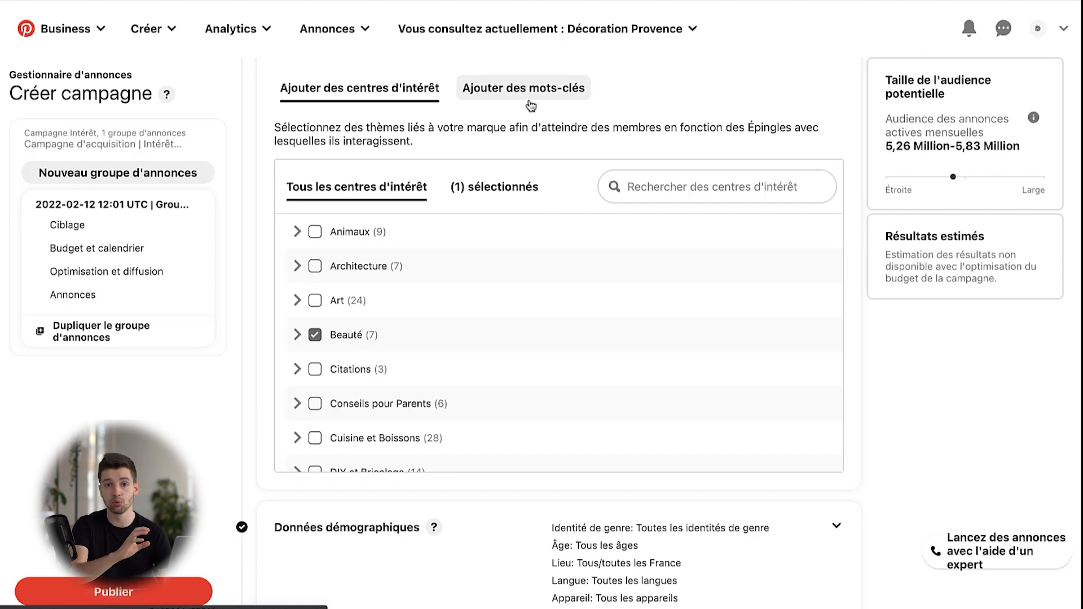
# Restrict the ad group's demographic targeting to the specific genders Femme and Non précisé, excluding Homme.
pyautogui.scroll(-3, 458, 354)
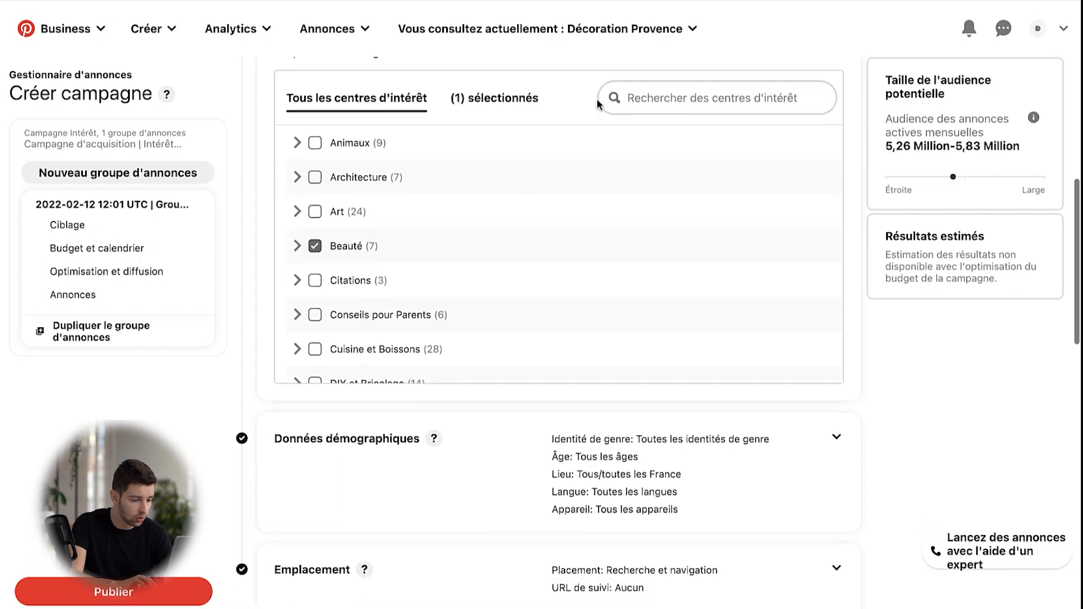
pyautogui.scroll(-2, 445, 382)
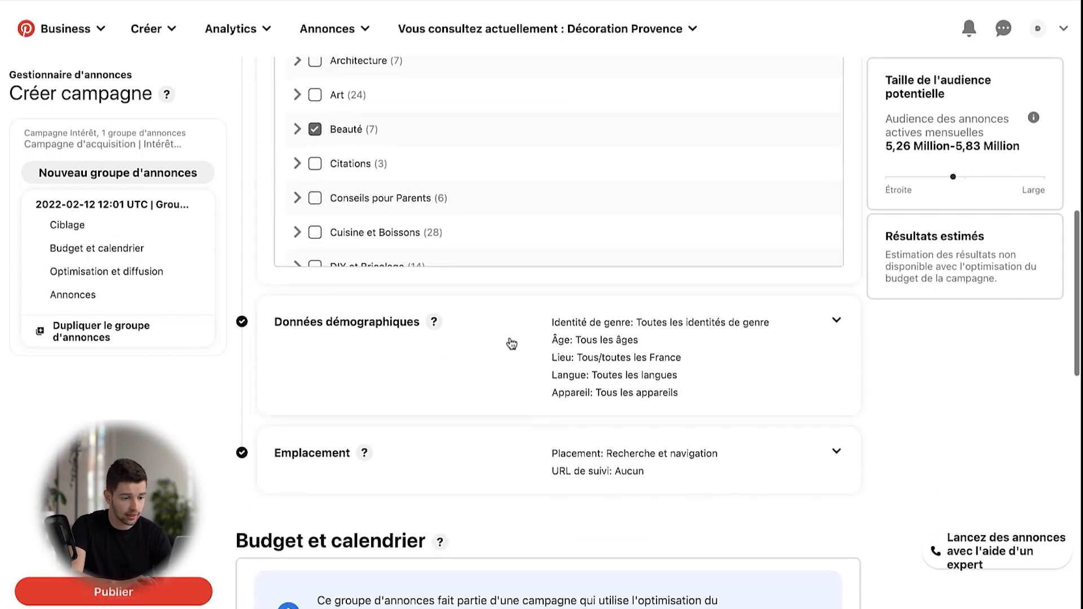
pyautogui.click(314, 325)
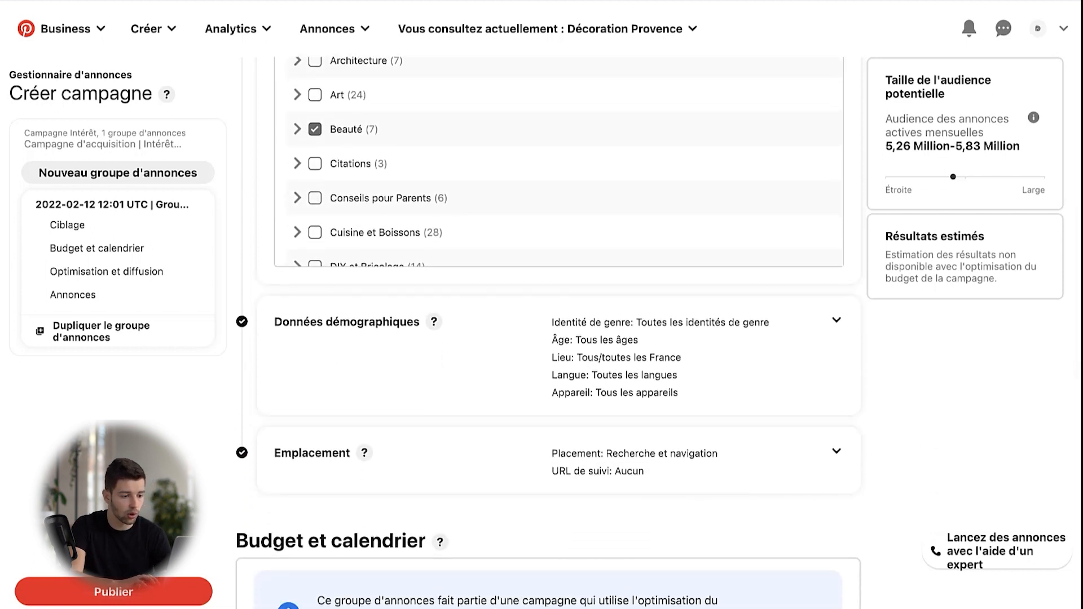
pyautogui.scroll(6, 571, 256)
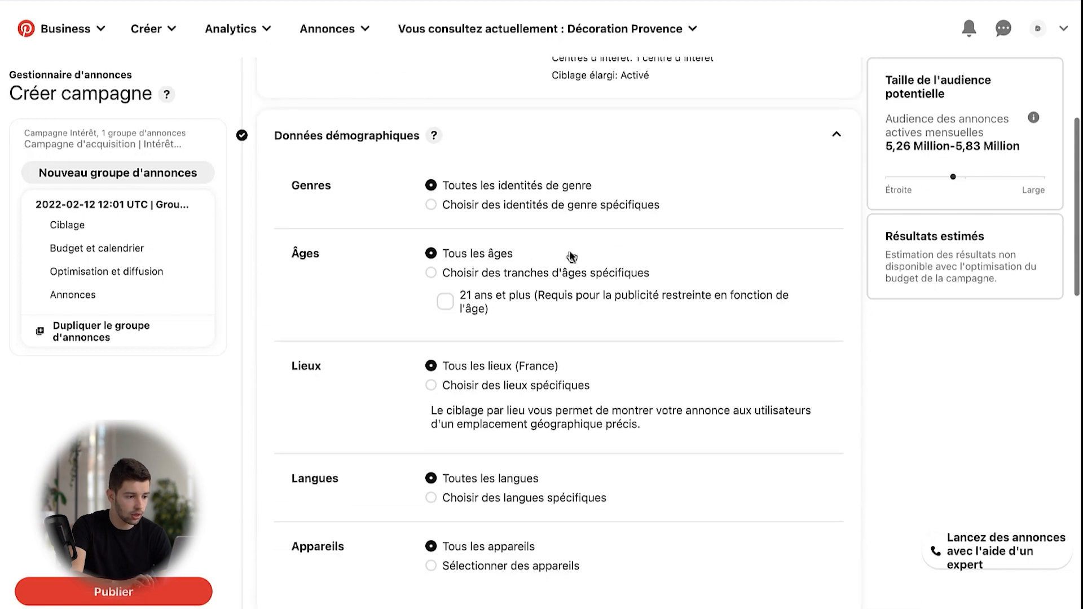
pyautogui.click(431, 208)
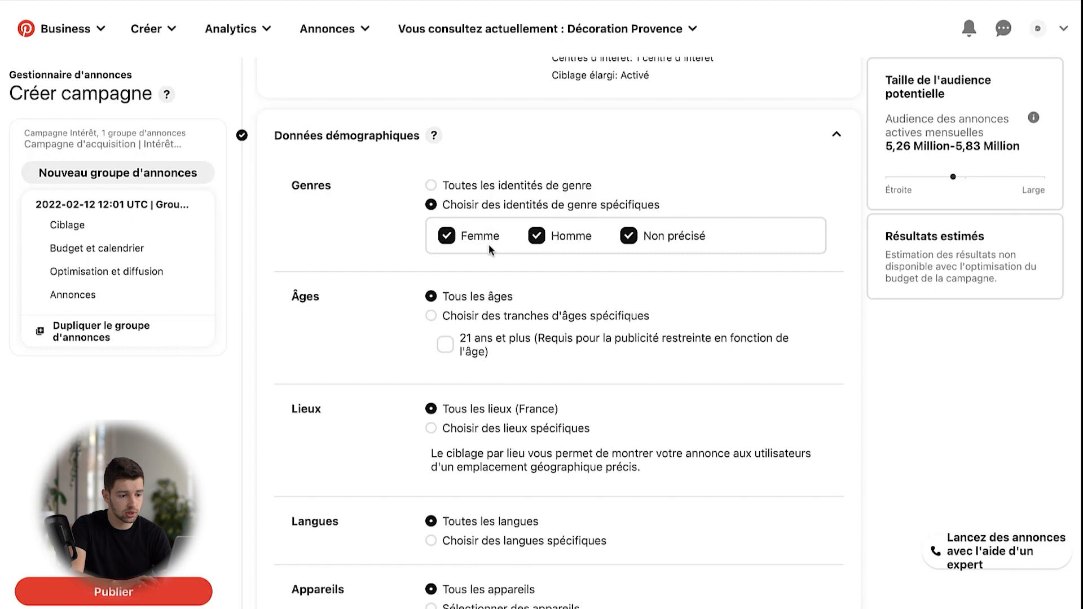
pyautogui.click(452, 242)
pyautogui.click(449, 246)
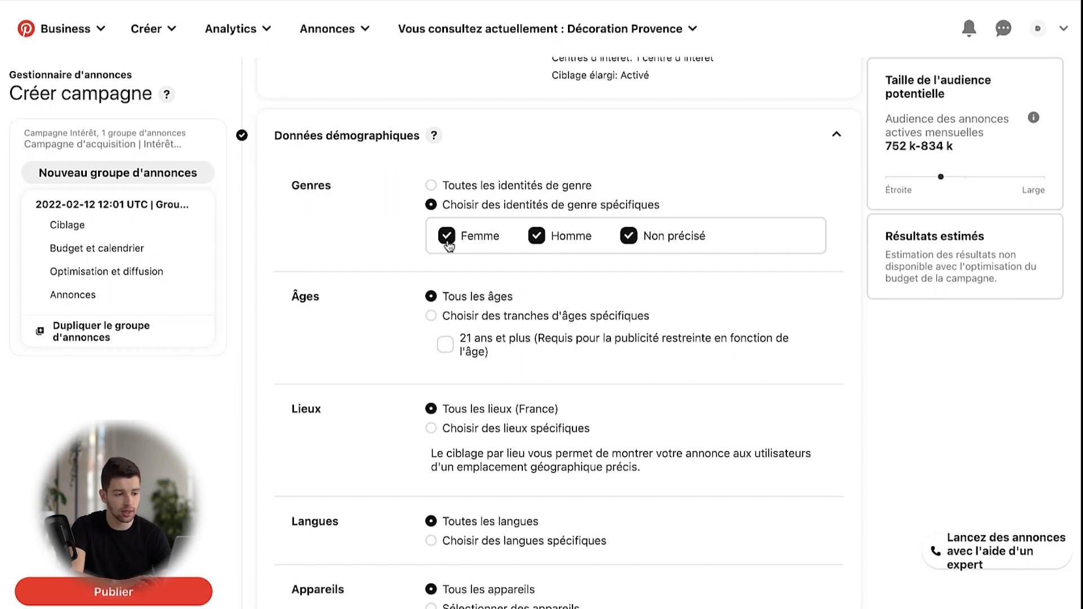
pyautogui.click(538, 238)
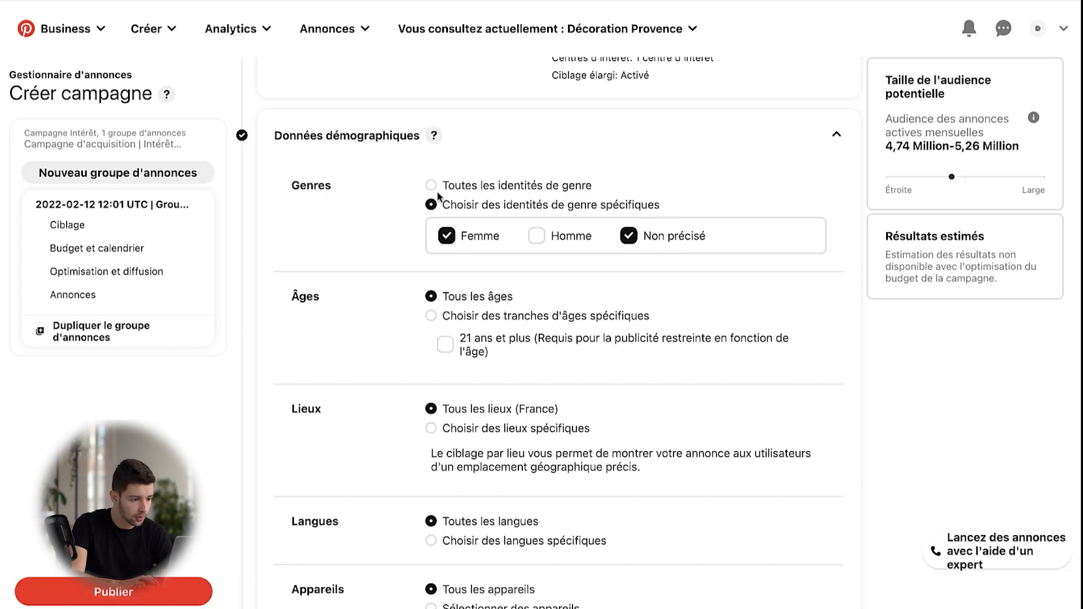
# Review the ad group's remaining demographic options, placement, campaign budget and schedule, and bidding settings.
pyautogui.scroll(-1, 508, 294)
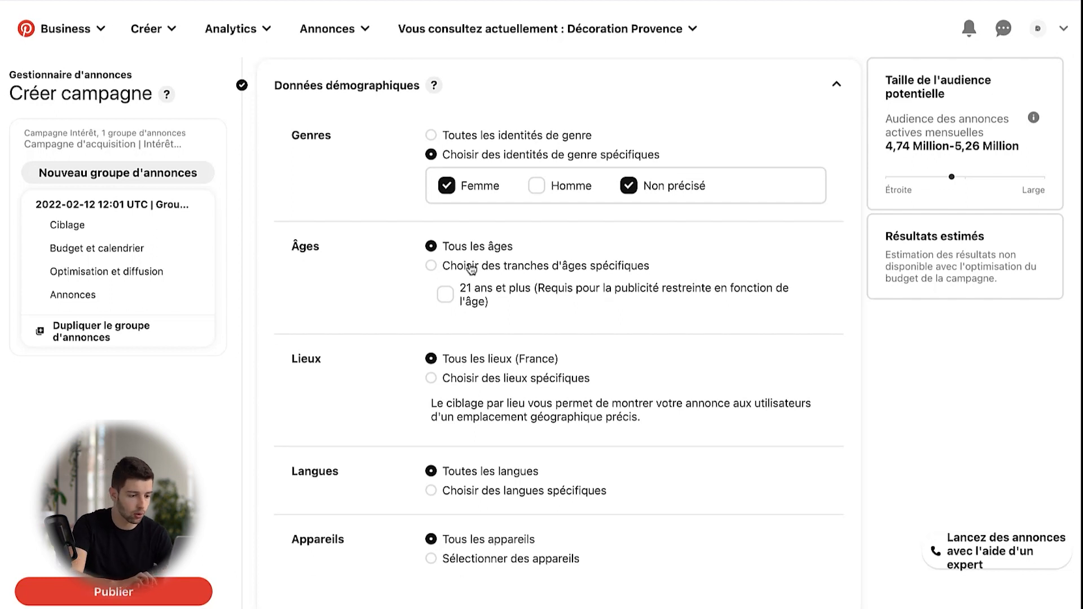
pyautogui.scroll(-1, 494, 361)
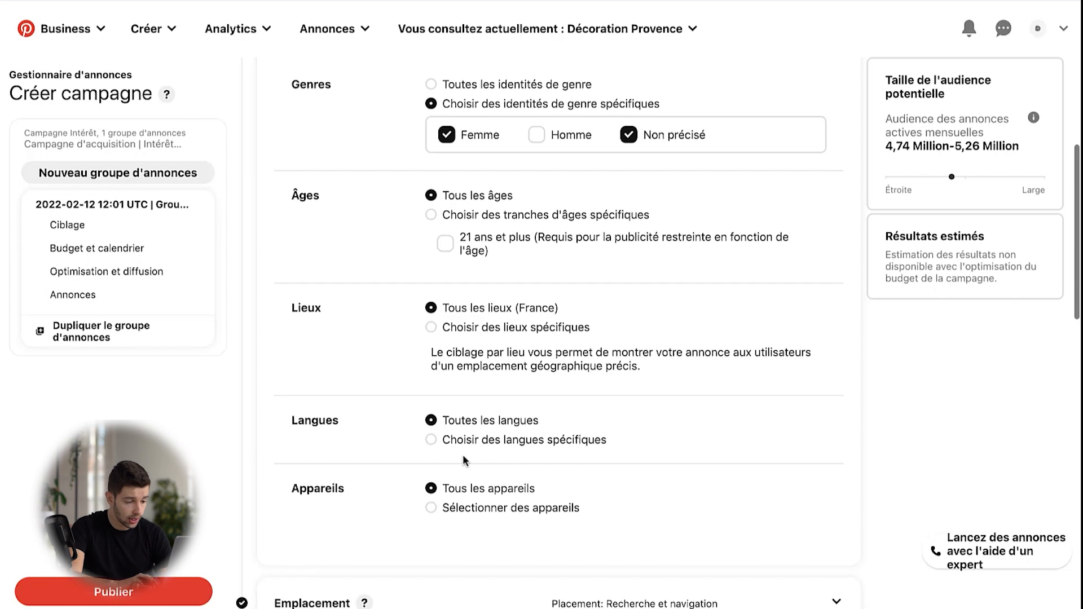
pyautogui.scroll(-2, 476, 445)
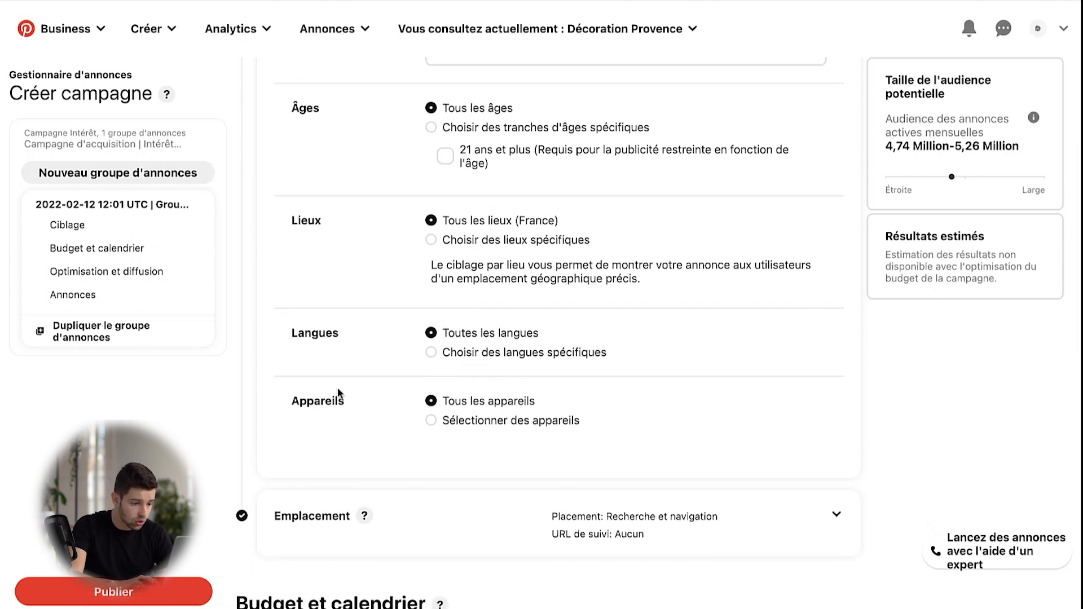
pyautogui.scroll(-2, 598, 412)
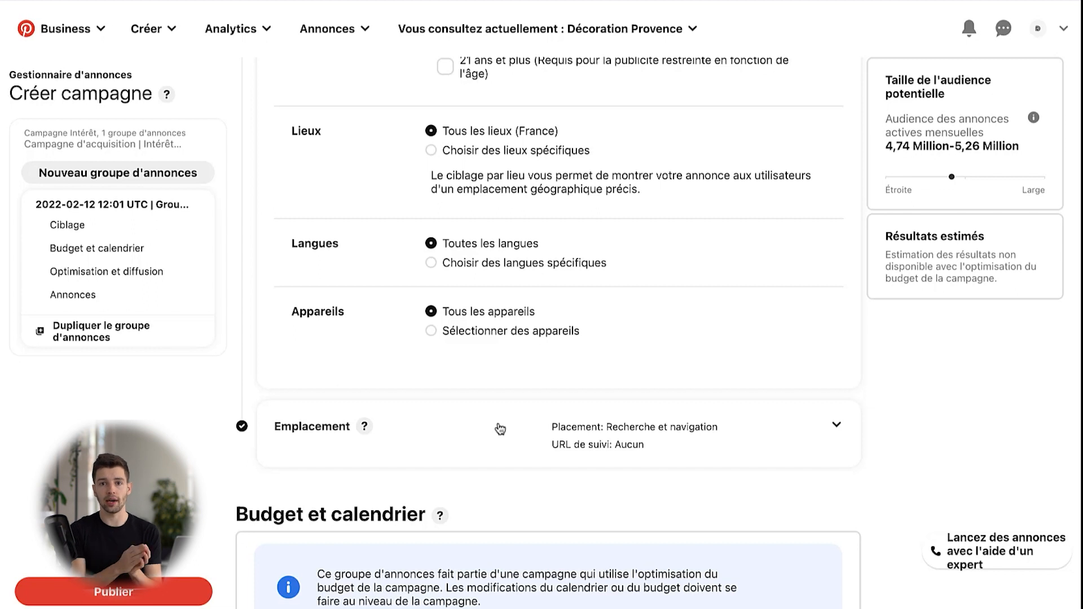
pyautogui.scroll(-5, 499, 430)
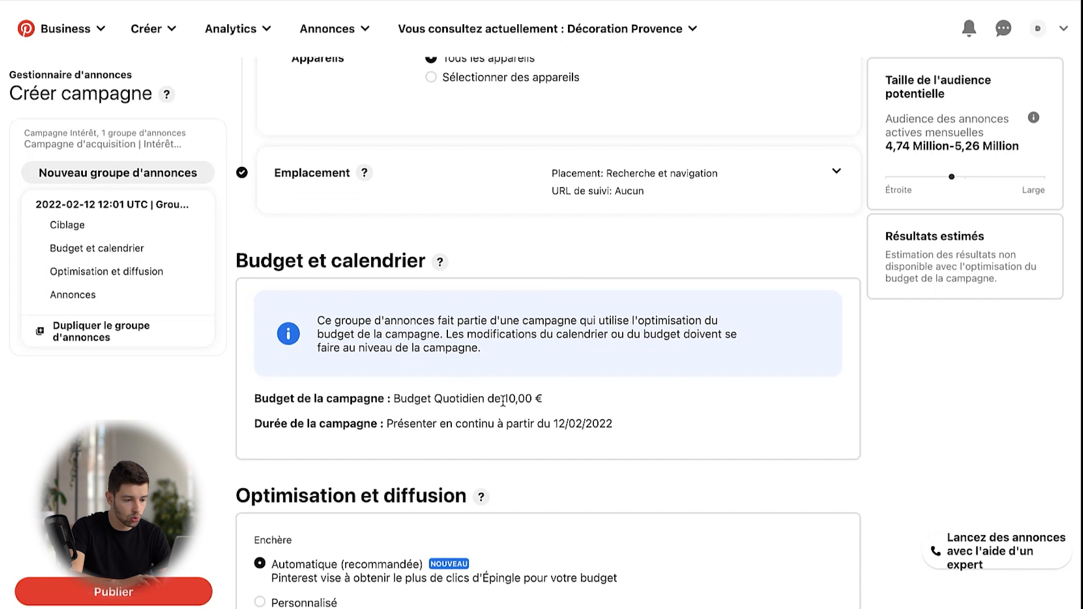
pyautogui.moveTo(503, 399); pyautogui.dragTo(556, 407)
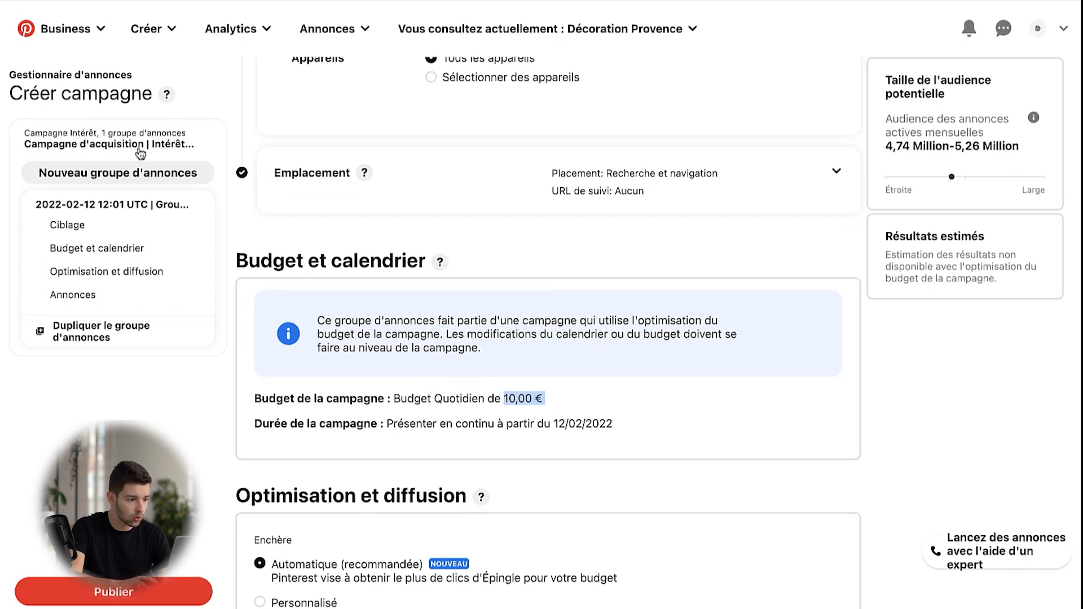
pyautogui.scroll(-2, 523, 360)
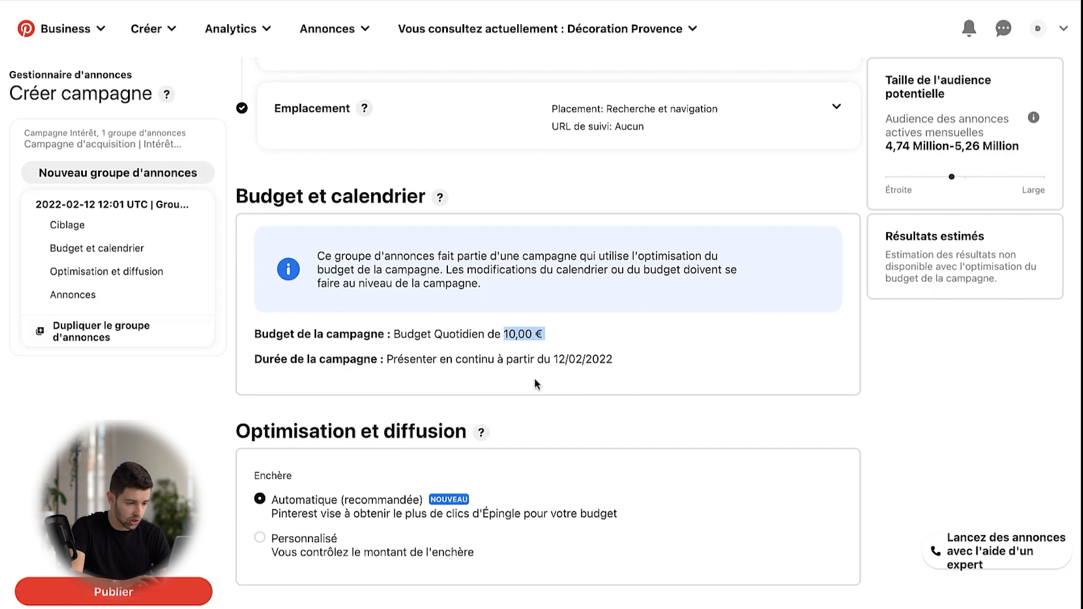
pyautogui.scroll(-1, 586, 361)
pyautogui.scroll(-2, 586, 361)
pyautogui.scroll(-3, 525, 286)
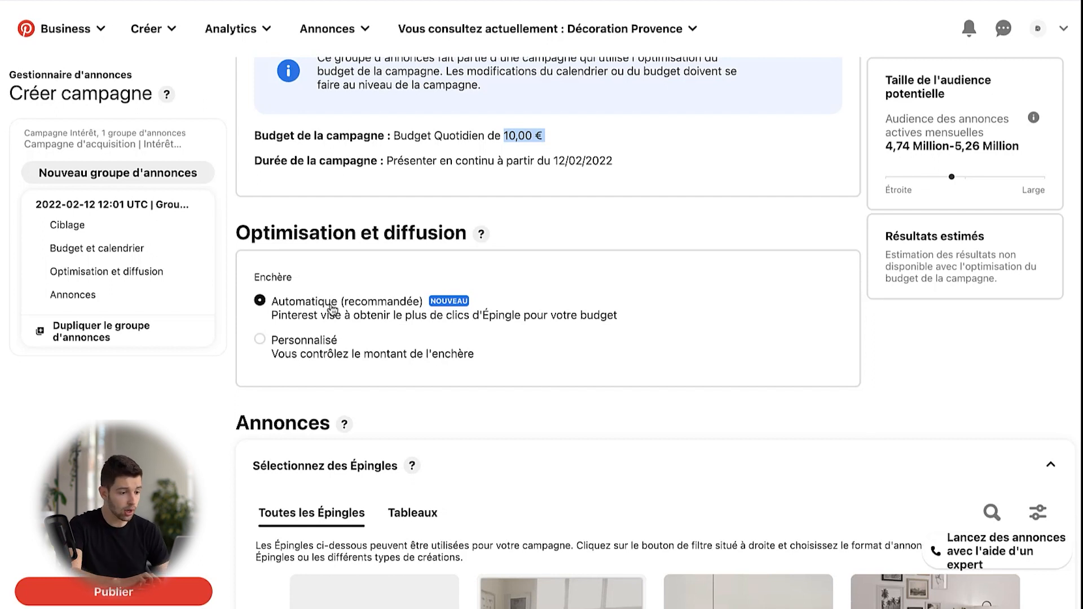
# Select four Pins for the ads: Titre, both Meuble de salon Pins and Chaises.
pyautogui.scroll(-6, 332, 309)
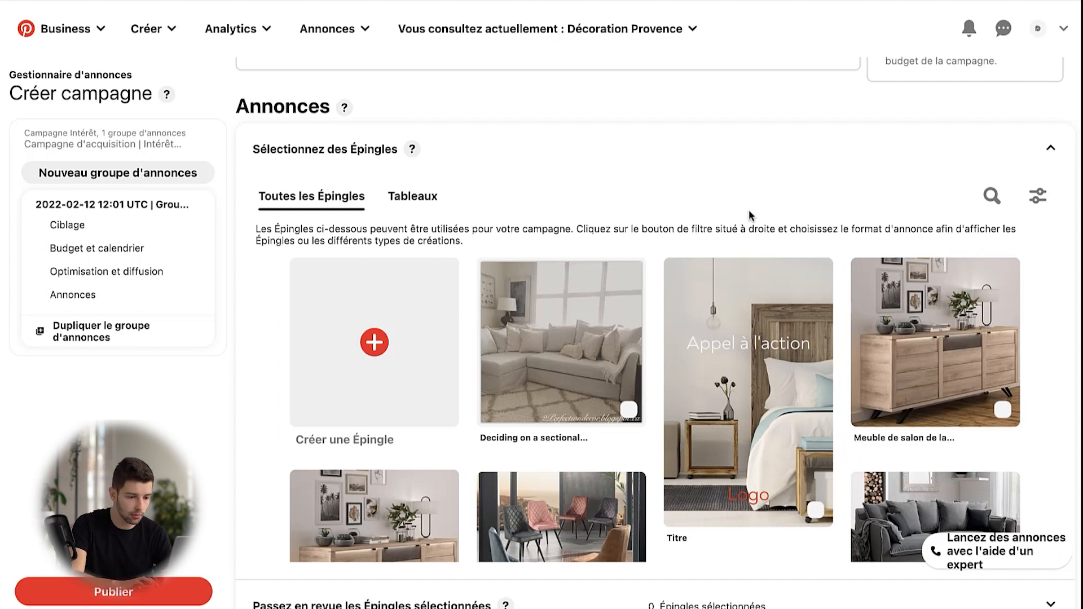
pyautogui.scroll(-1, 749, 215)
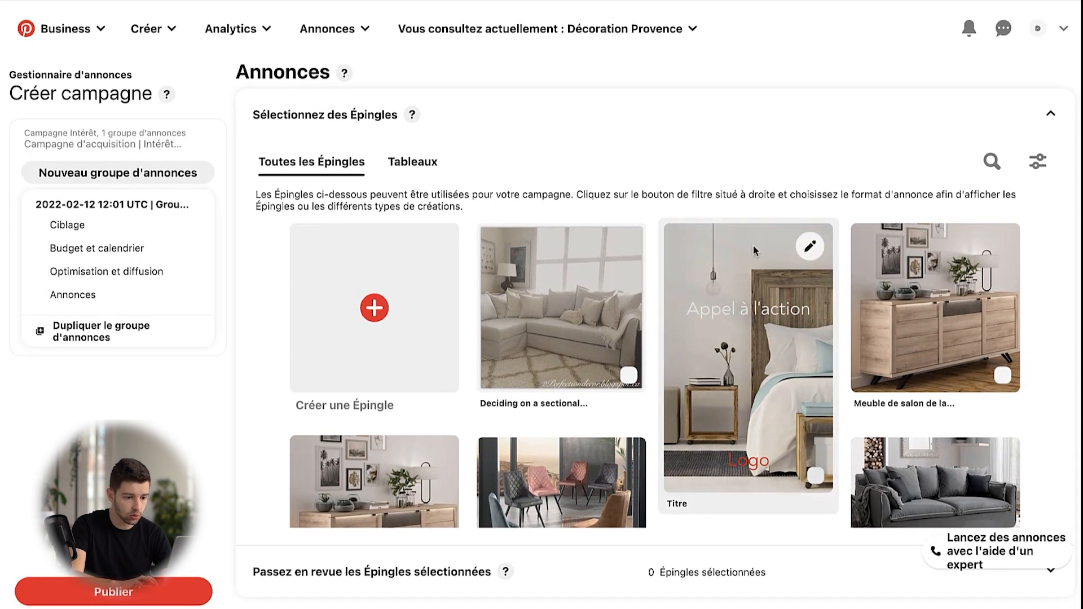
pyautogui.click(736, 307)
pyautogui.click(949, 309)
pyautogui.scroll(-3, 949, 309)
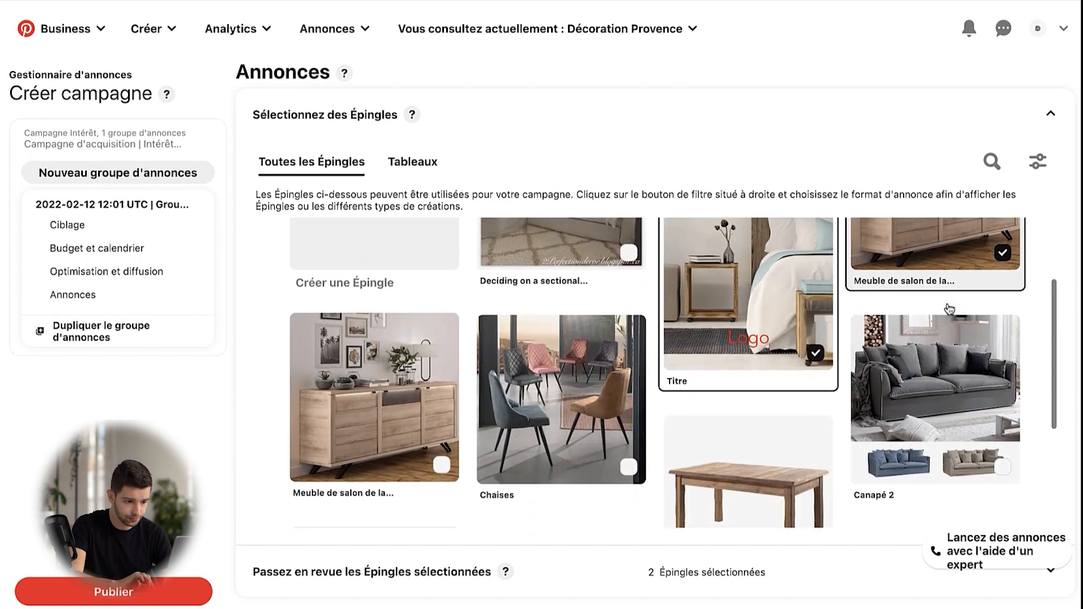
pyautogui.click(459, 379)
pyautogui.click(550, 401)
pyautogui.scroll(3, 401, 536)
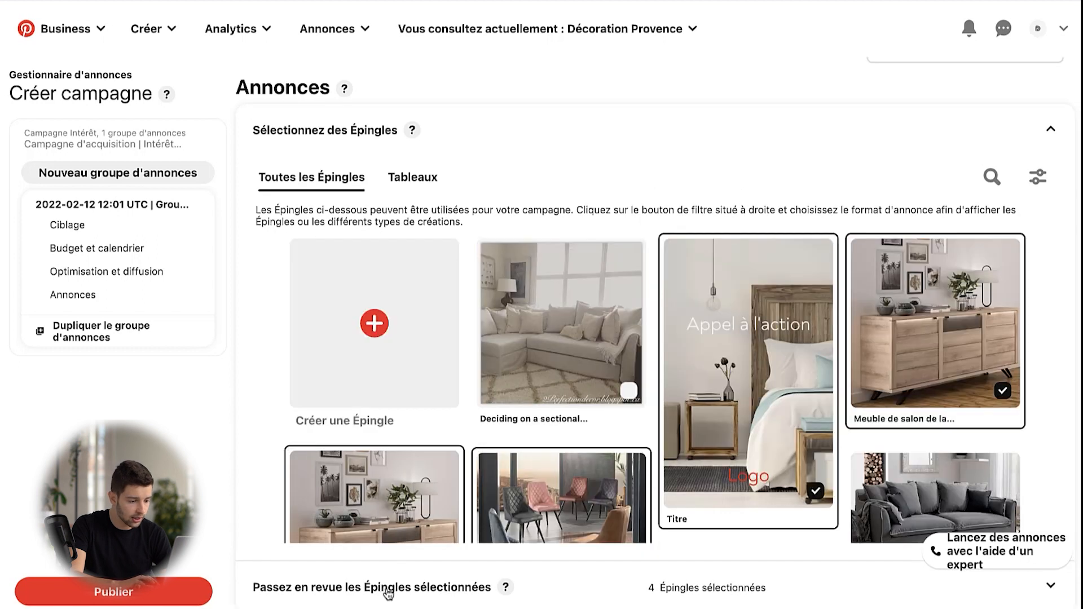
# Open the review of the selected Pins and preview the second Meuble de salon Pin.
pyautogui.click(352, 589)
pyautogui.scroll(-2, 658, 287)
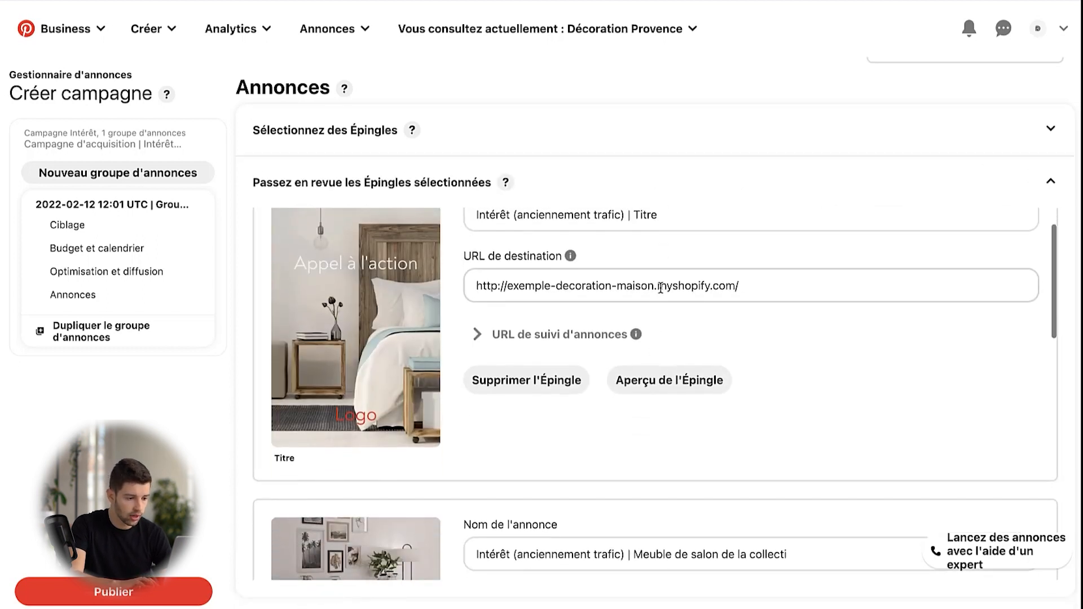
pyautogui.scroll(-5, 659, 286)
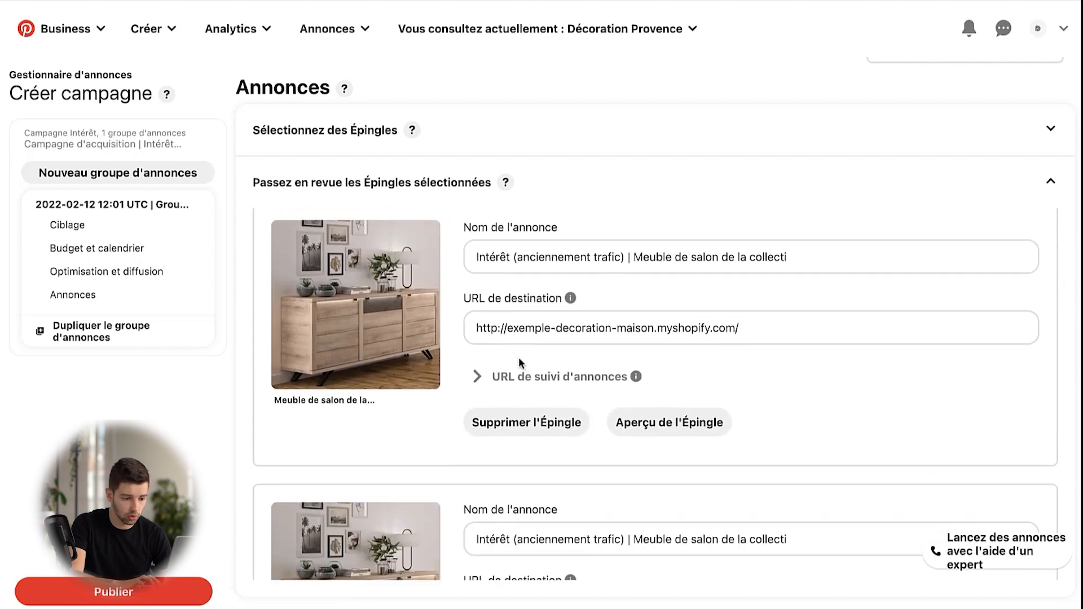
pyautogui.scroll(-5, 519, 357)
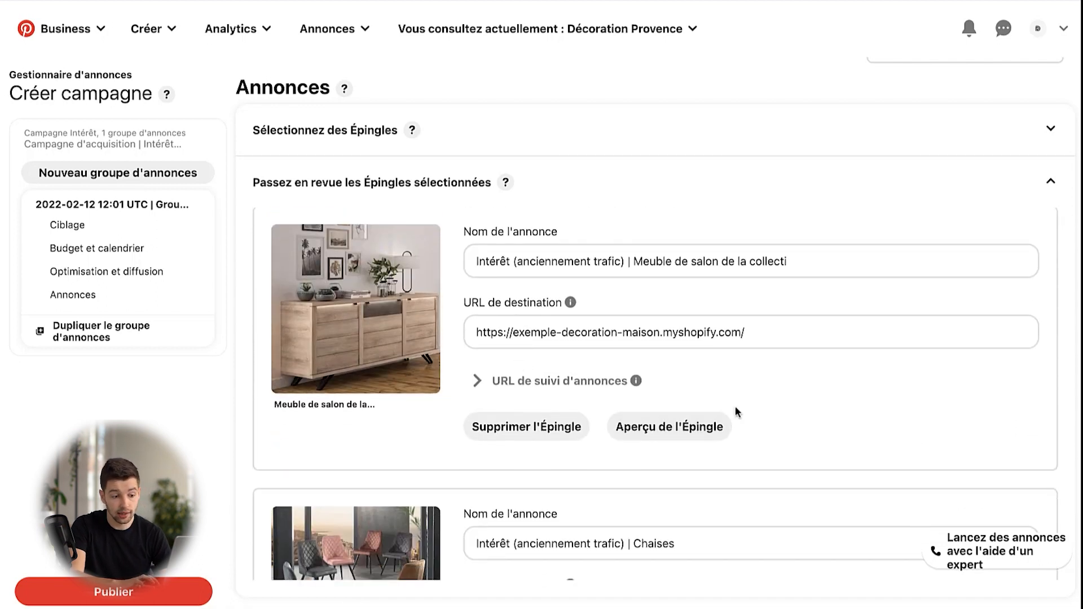
pyautogui.click(639, 431)
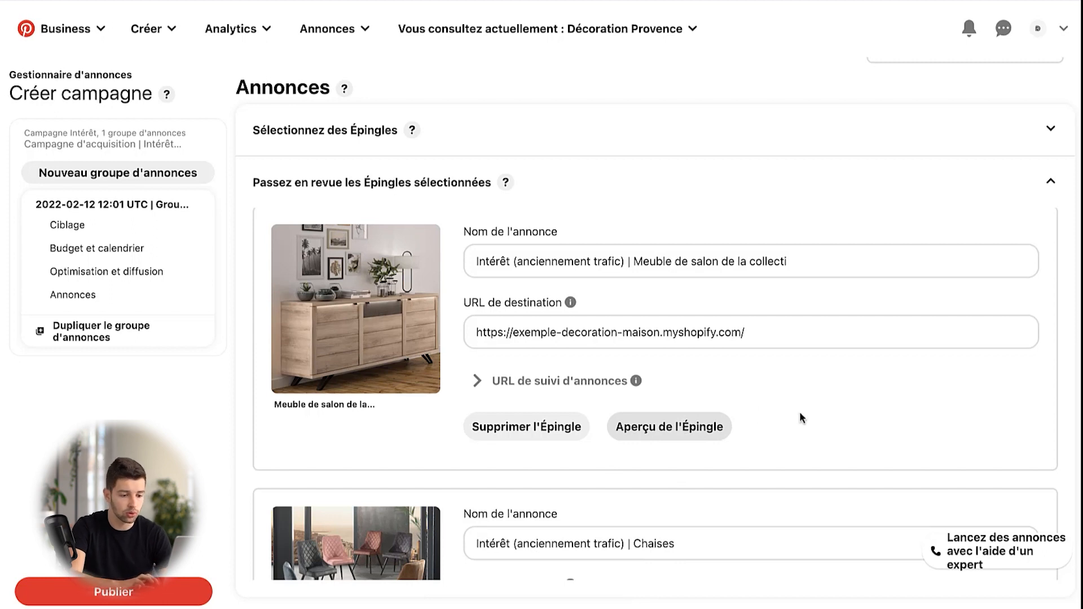
# Check the destination URLs of the selected Pins, highlighting the one for the Titre ad.
pyautogui.scroll(-2, 806, 344)
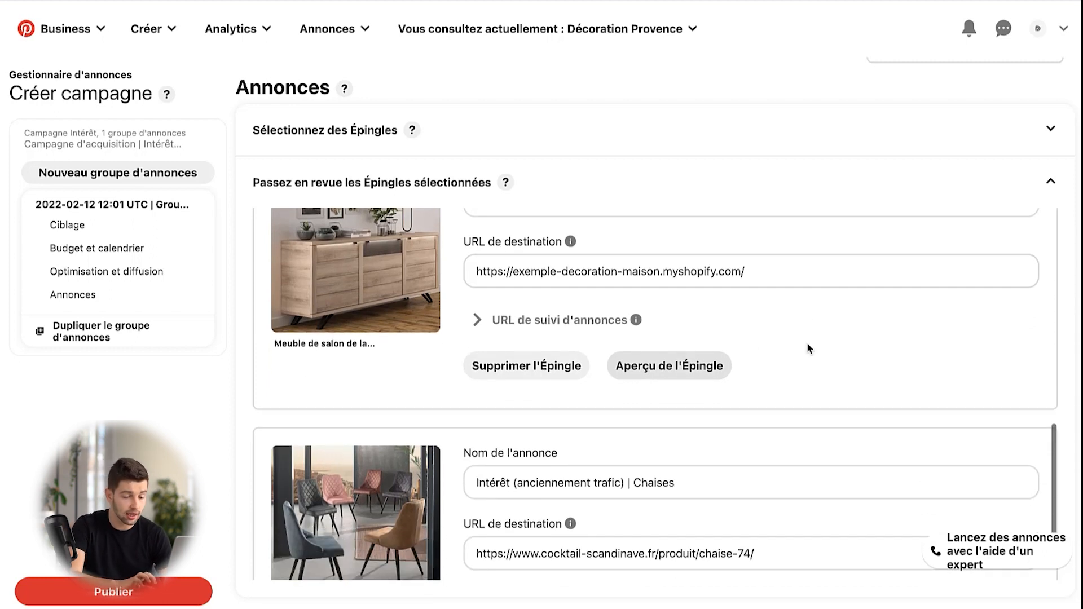
pyautogui.scroll(-5, 637, 344)
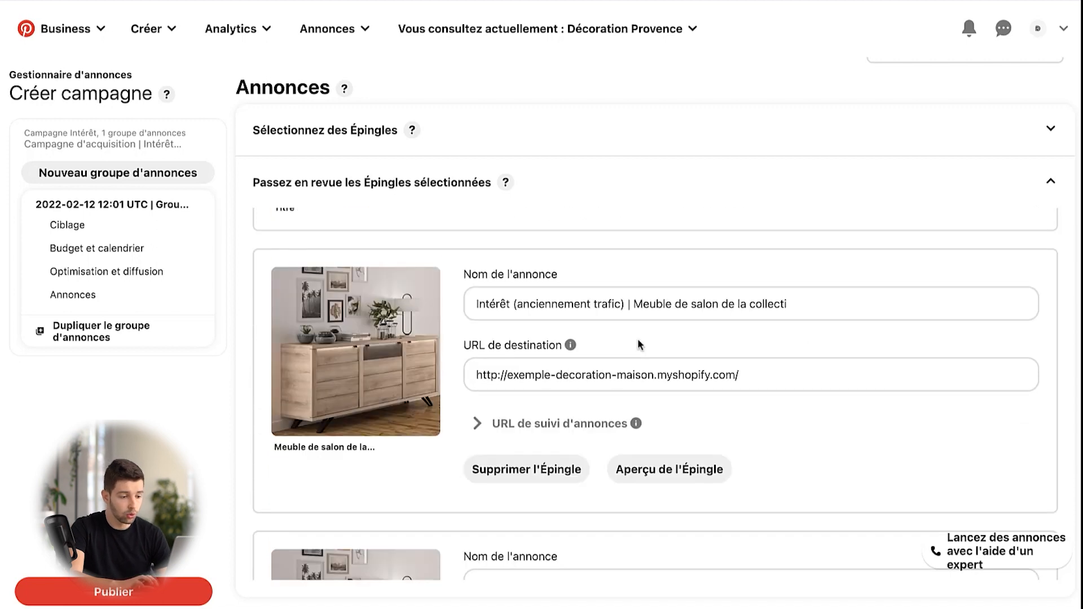
pyautogui.scroll(5, 637, 339)
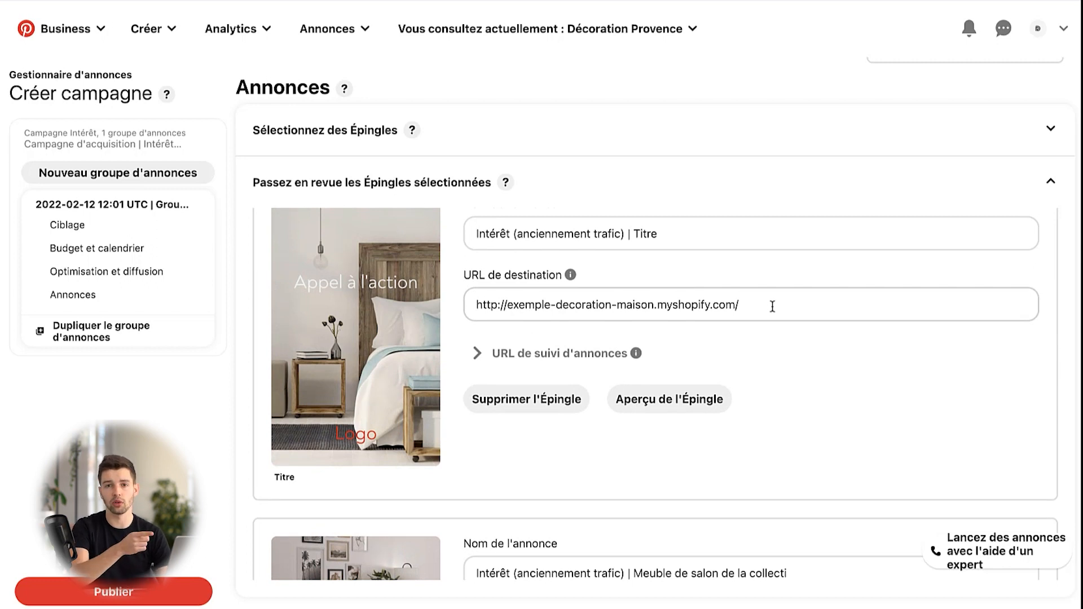
pyautogui.moveTo(772, 306); pyautogui.dragTo(455, 305)
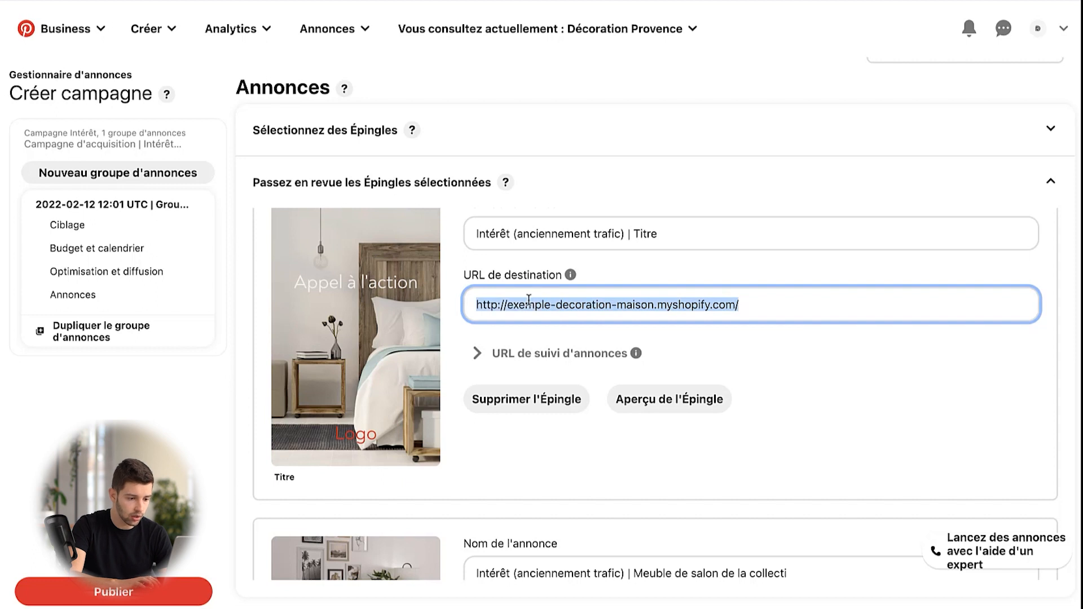
pyautogui.scroll(-2, 827, 404)
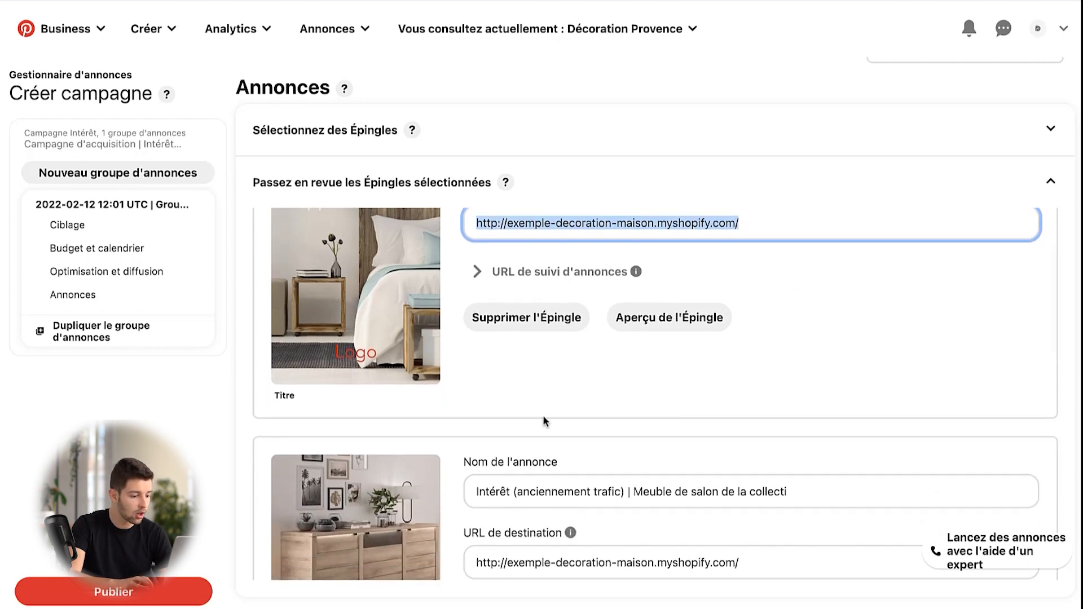